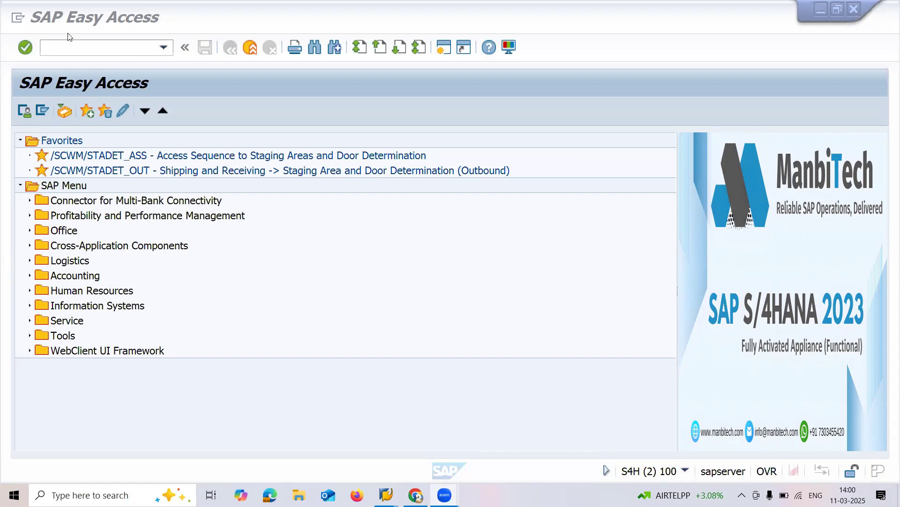
# Step: Launch transaction SPRO to reach the Customizing: Execute Project screen
pyautogui.click(69, 46)
pyautogui.write('SPRO')
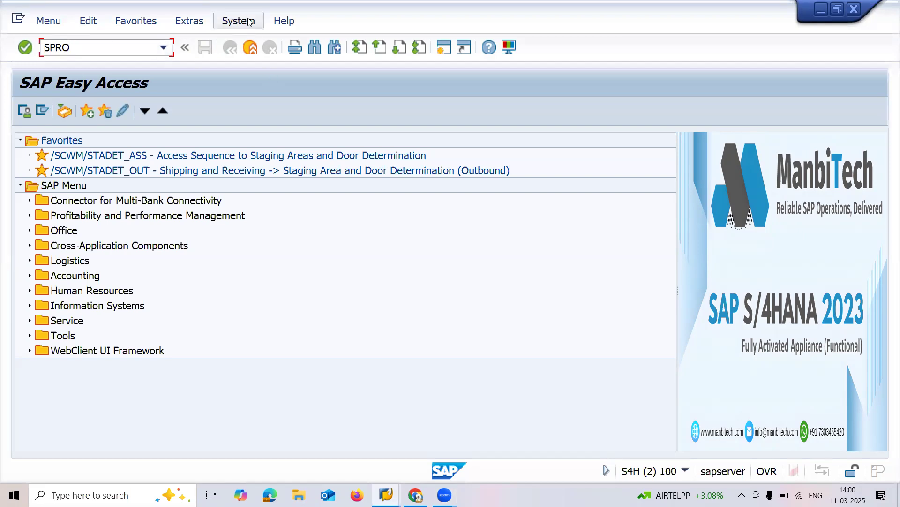
pyautogui.press('Return')
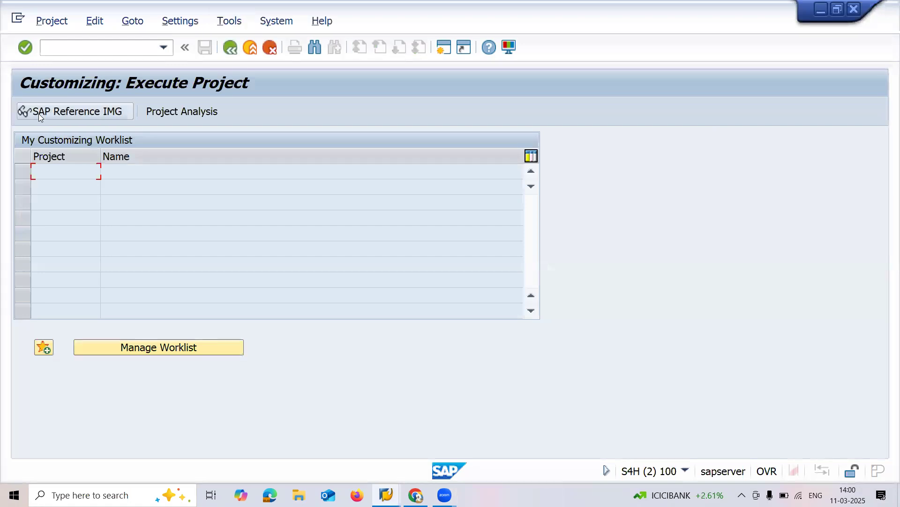
# Step: Run Define Plant under SAP Reference IMG > Enterprise Structure > Definition > Logistics - General
pyautogui.click(39, 114)
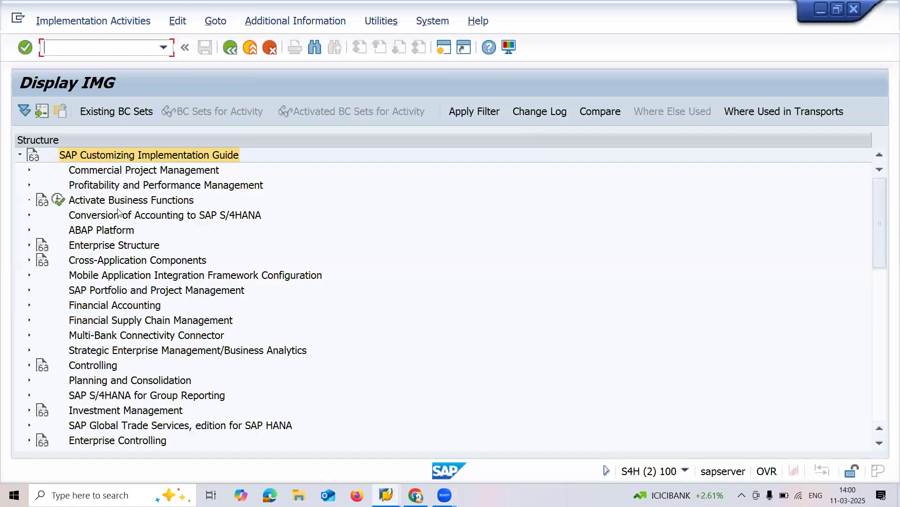
pyautogui.click(28, 246)
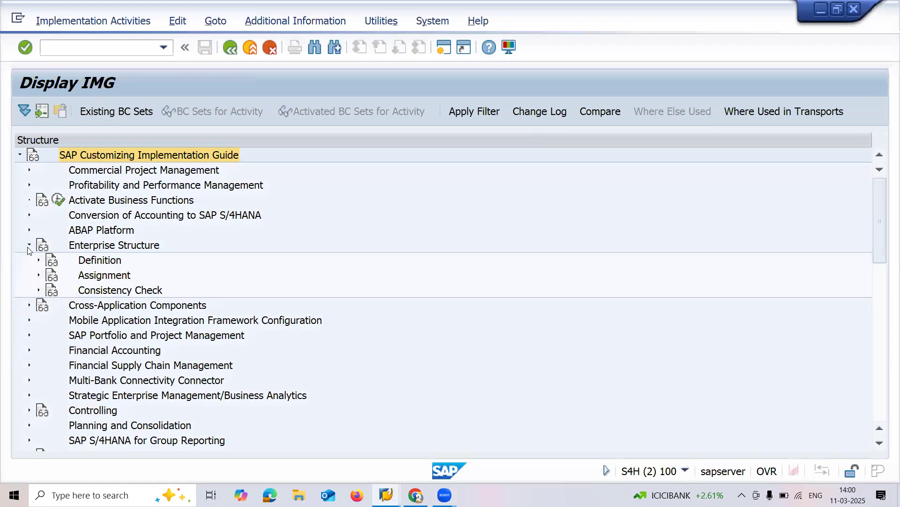
pyautogui.click(38, 260)
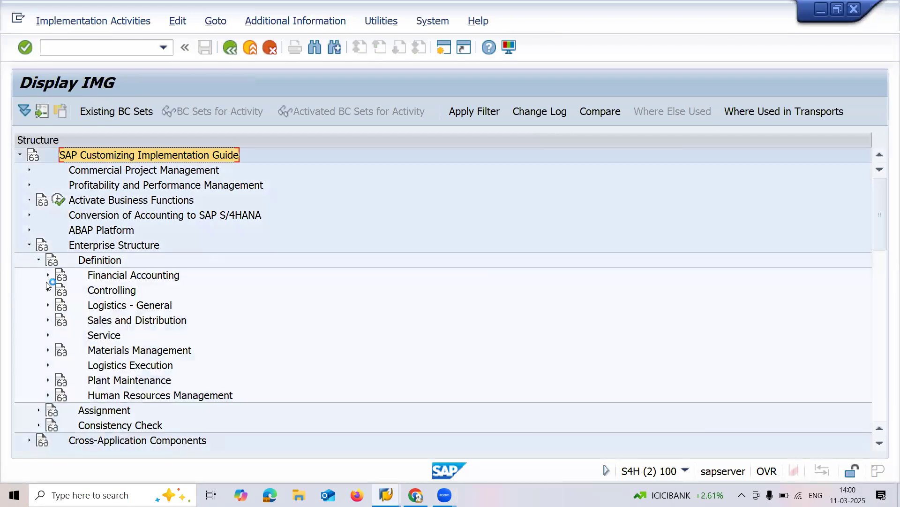
pyautogui.click(48, 304)
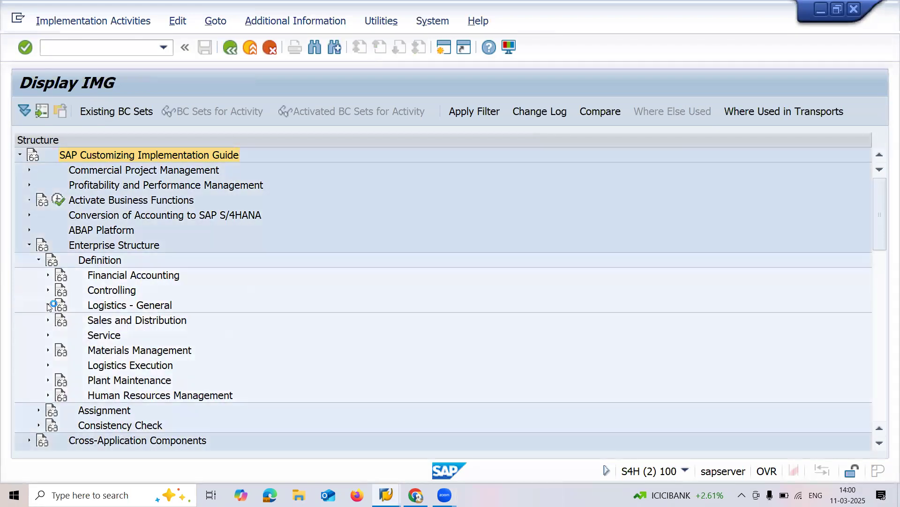
pyautogui.click(86, 335)
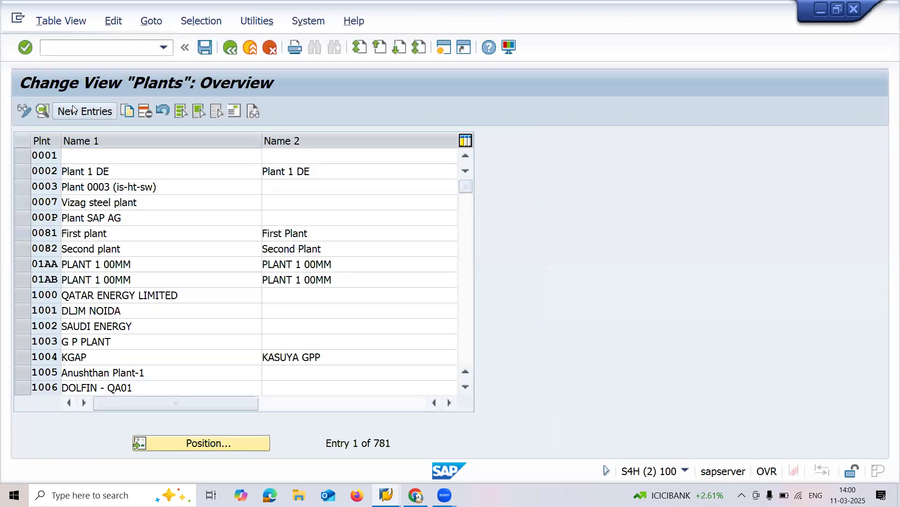
# Step: Add new plant DX02 named DX PLANT with factory calendar 01 and proceed to its address
pyautogui.click(73, 108)
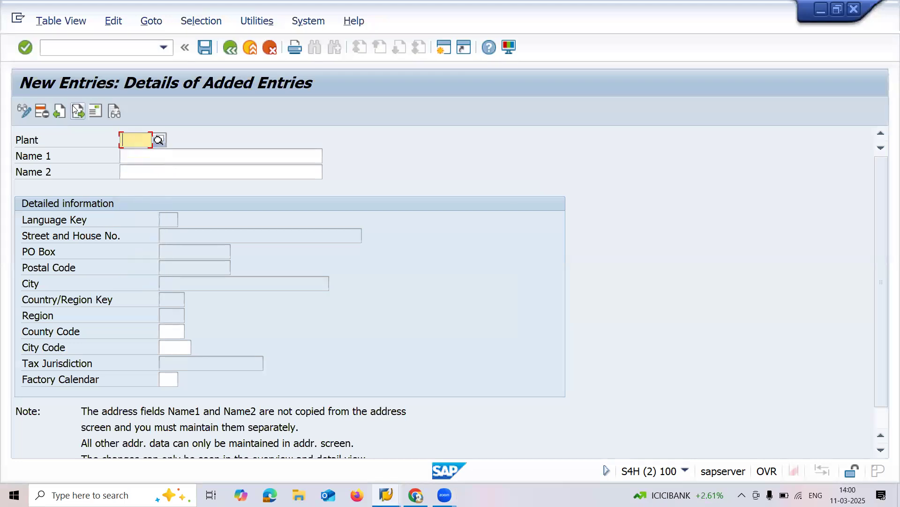
pyautogui.write('DX01')
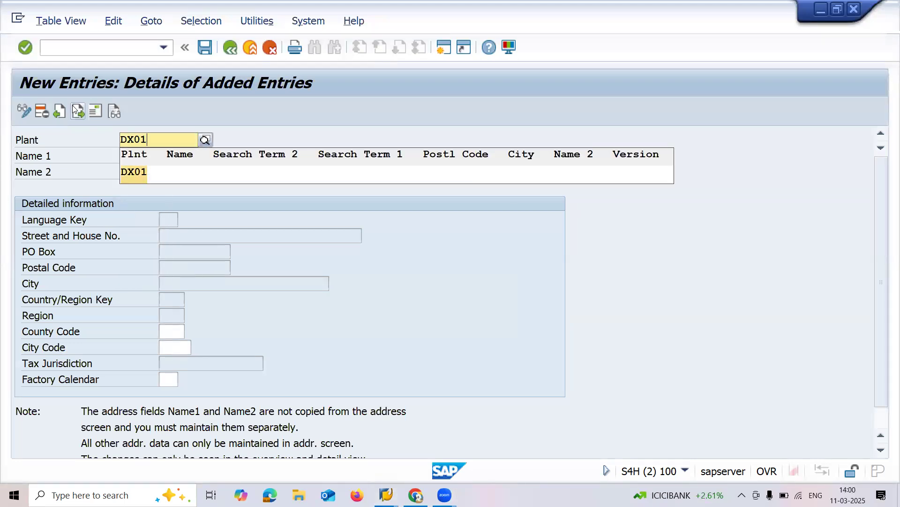
pyautogui.press('BackSpace')
pyautogui.write('2')
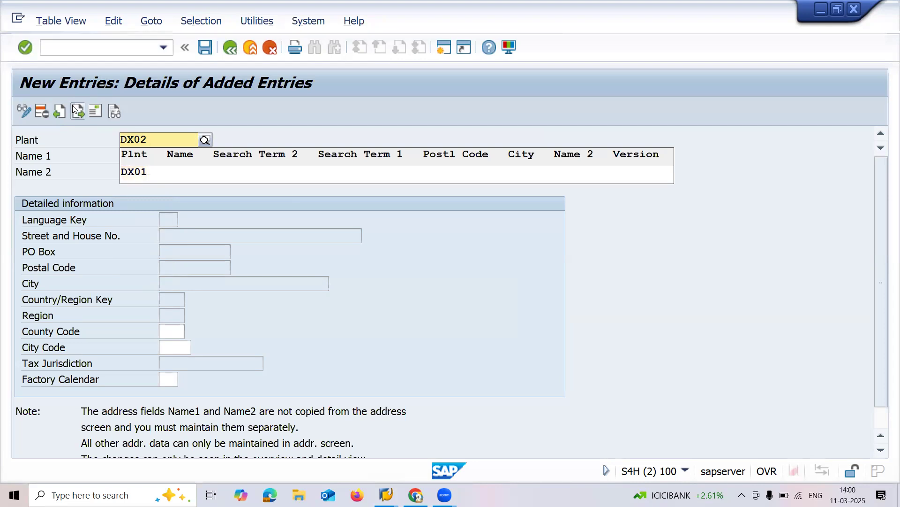
pyautogui.press('Return')
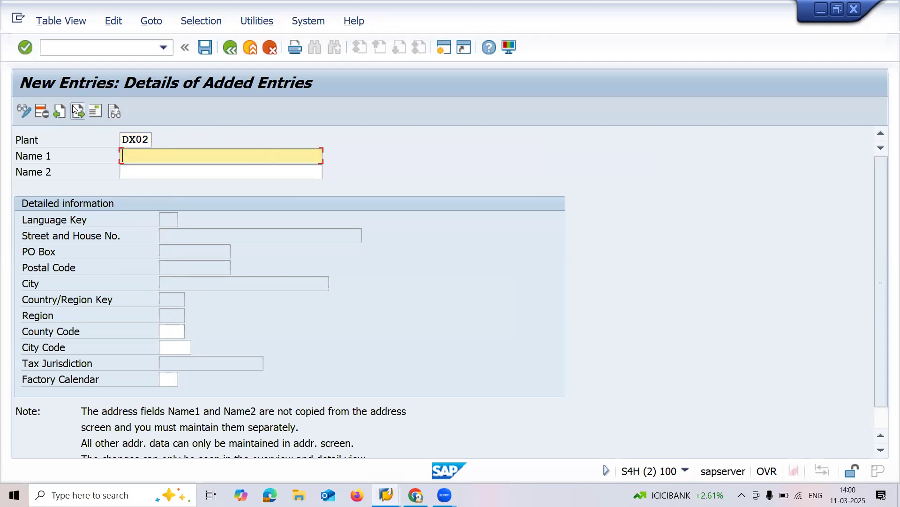
pyautogui.write('DX ')
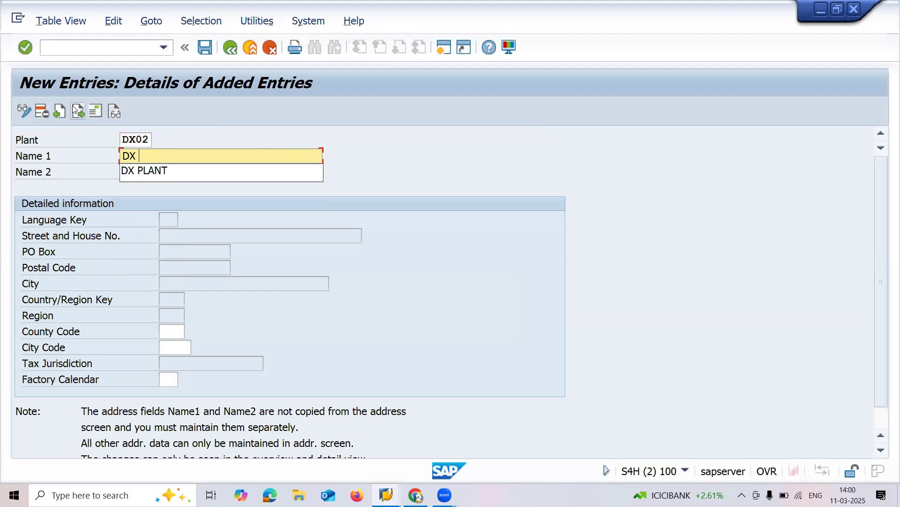
pyautogui.write('PLANT')
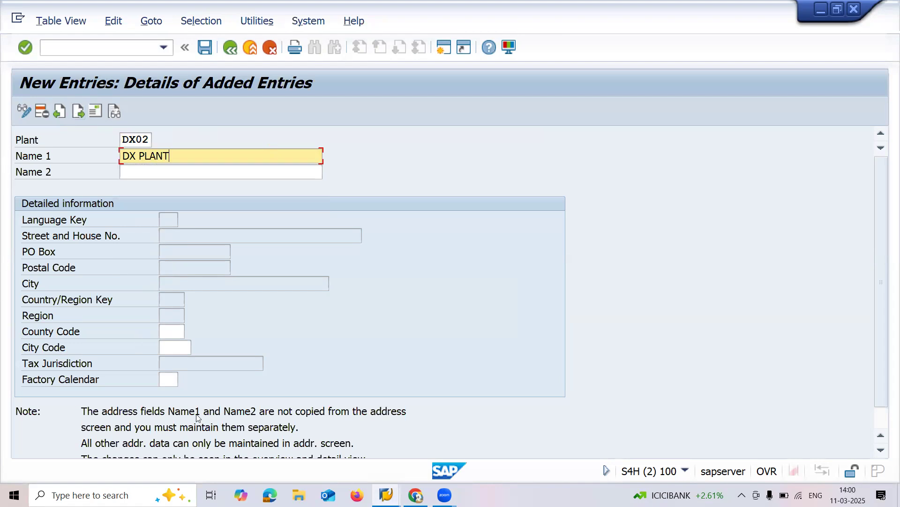
pyautogui.click(169, 373)
pyautogui.write('01')
pyautogui.press('Return')
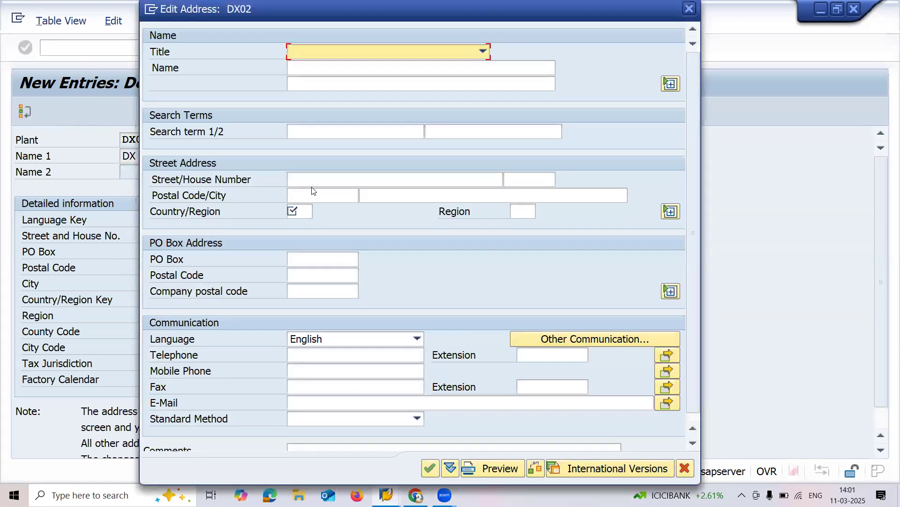
# Step: Set country DE, save plant DX02 under the customizing request, and return to the IMG
pyautogui.click(306, 210)
pyautogui.write('de')
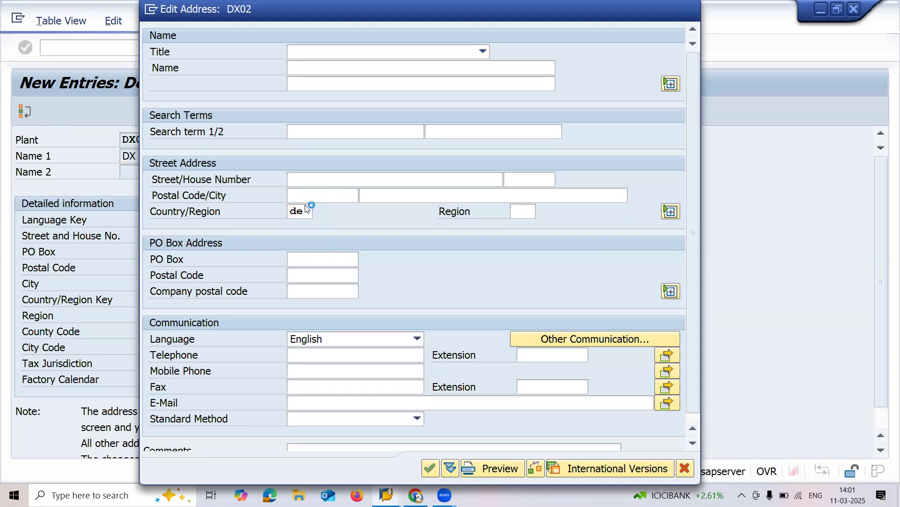
pyautogui.press('Return')
pyautogui.hotkey('ctrl', 's')
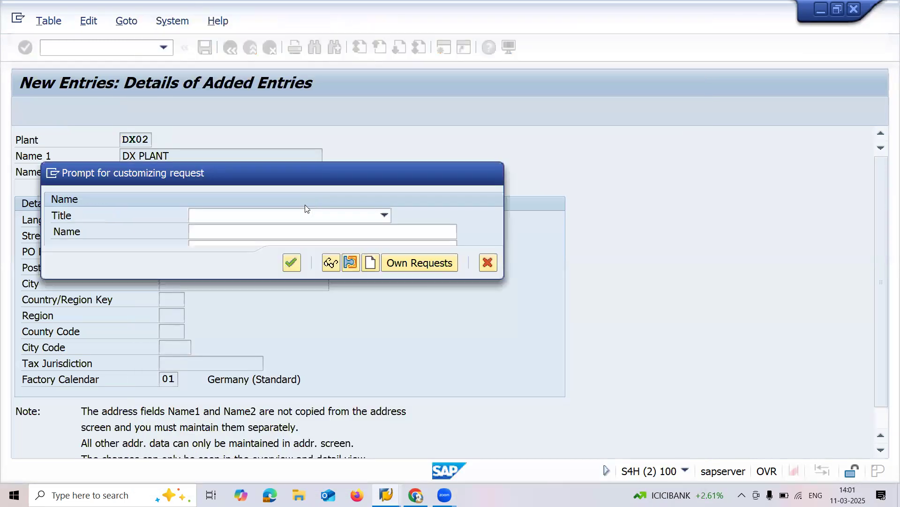
pyautogui.click(293, 265)
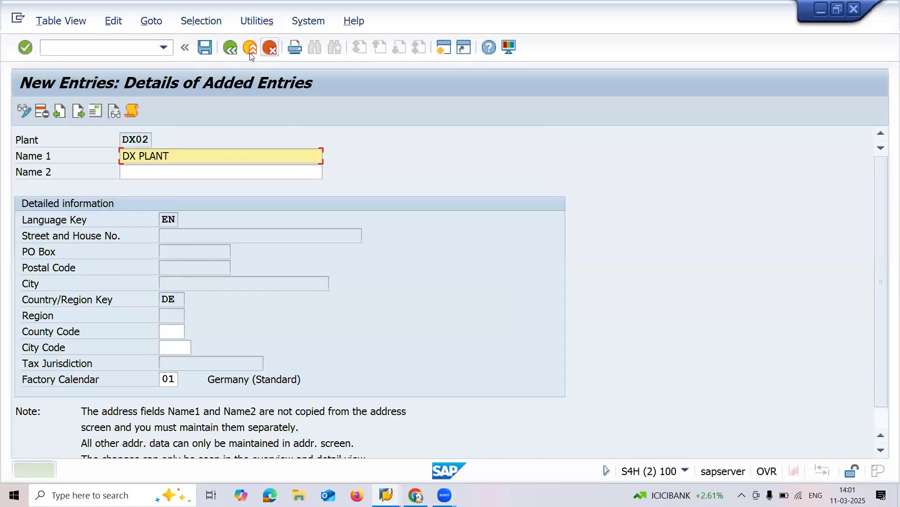
pyautogui.click(249, 48)
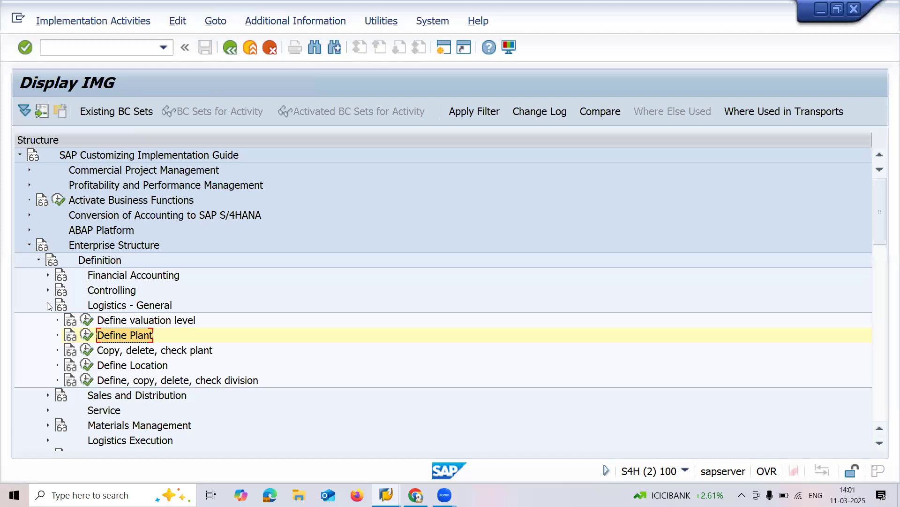
# Step: Run Assign plant to company code under Assignment > Logistics - General
pyautogui.click(48, 305)
pyautogui.click(38, 260)
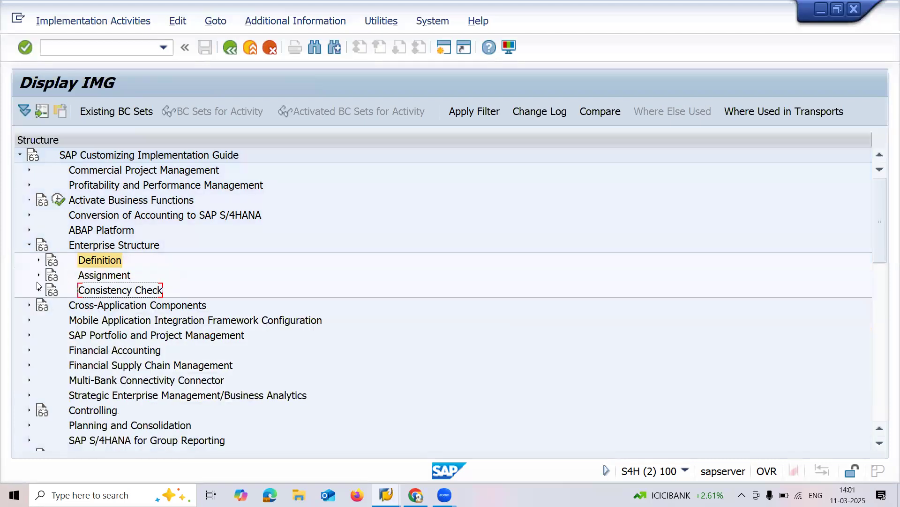
pyautogui.click(39, 276)
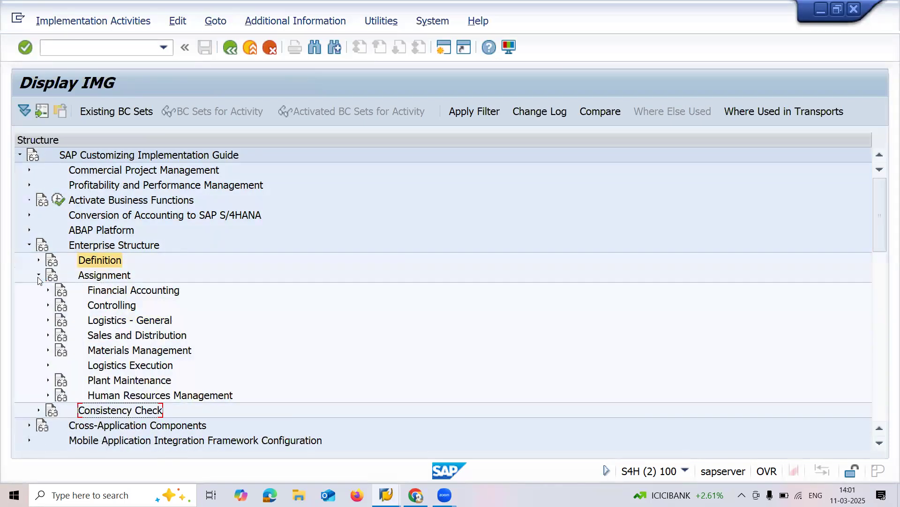
pyautogui.click(48, 321)
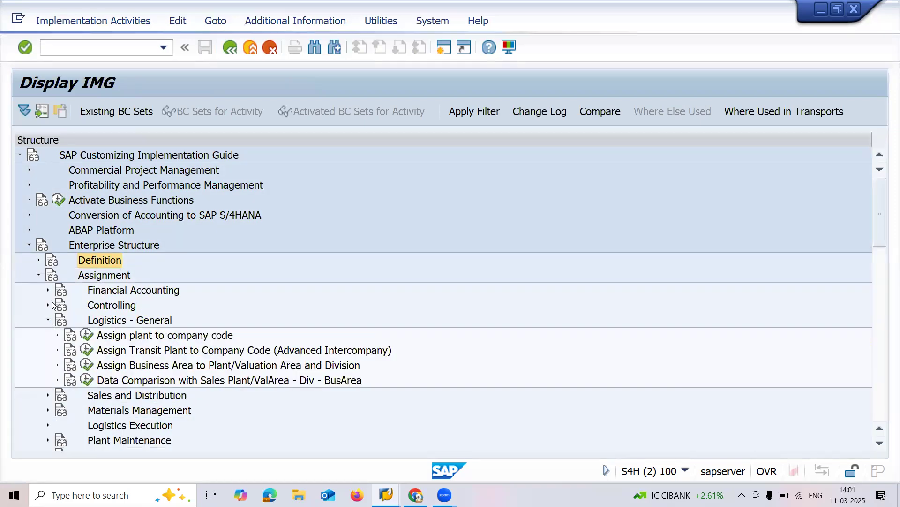
pyautogui.click(88, 336)
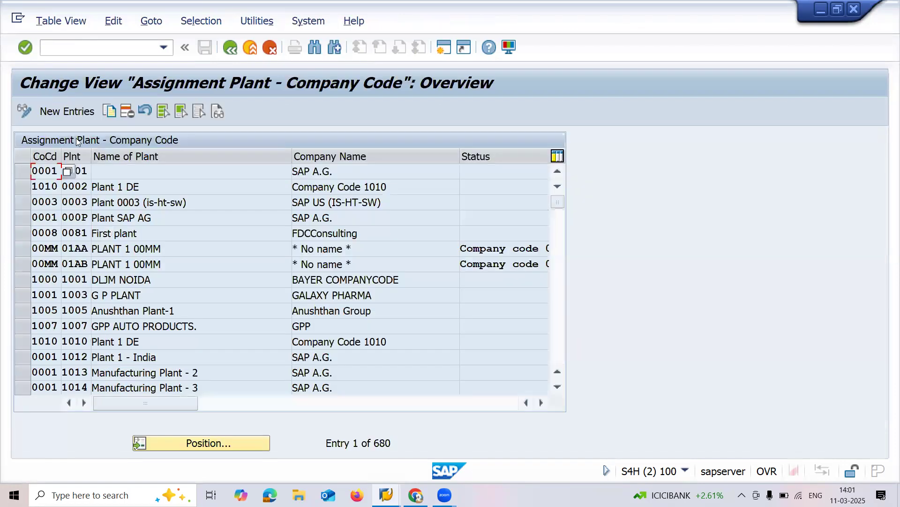
# Step: Add a new assignment row with company code GB10 and plant DX02
pyautogui.click(67, 111)
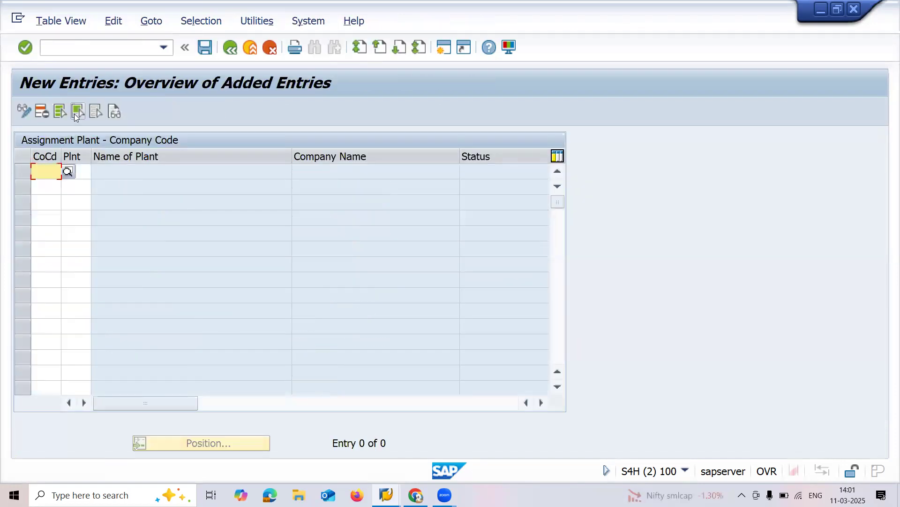
pyautogui.write('GB10')
pyautogui.press('Tab')
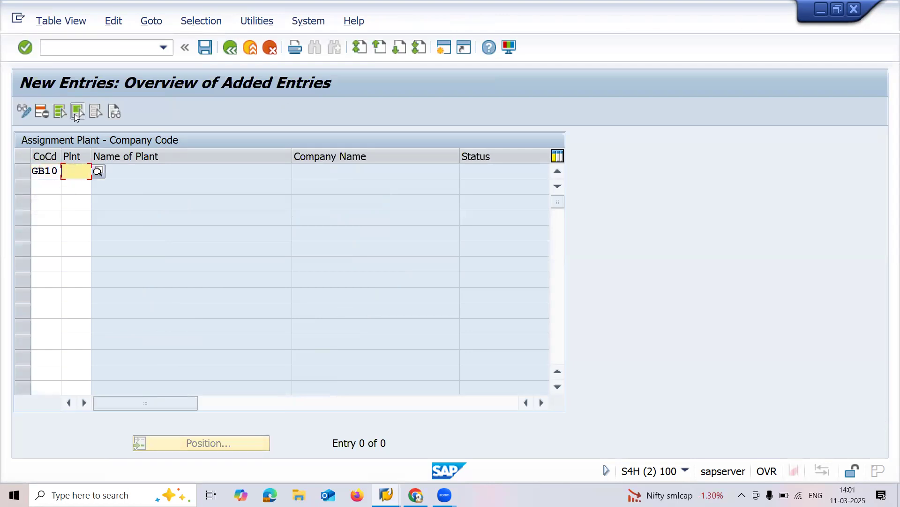
pyautogui.write('DX02')
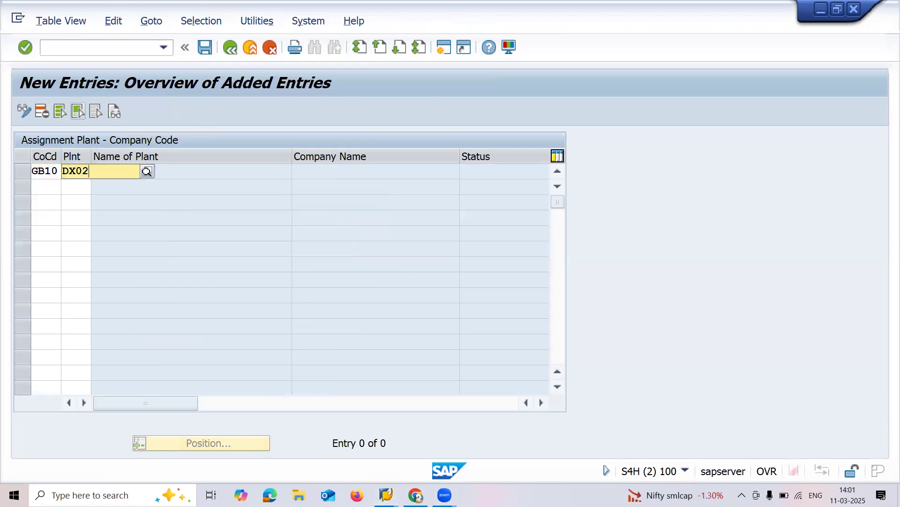
pyautogui.press('Return')
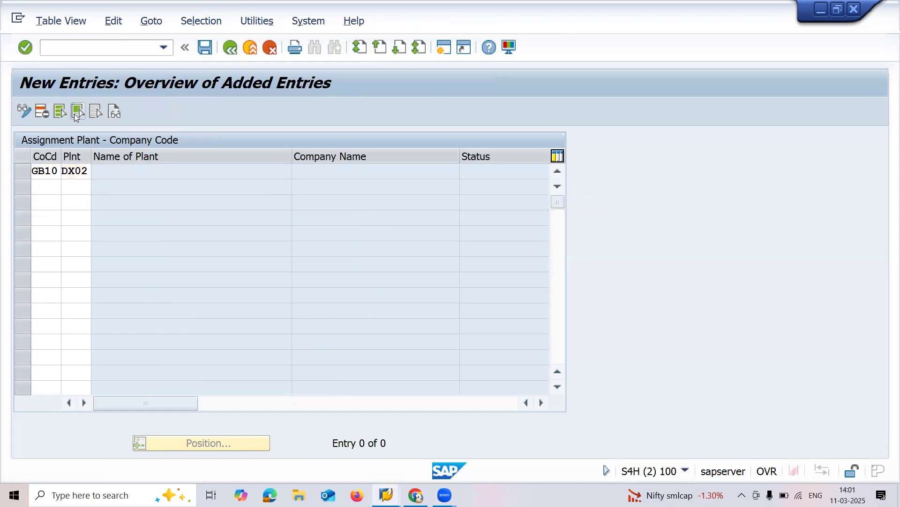
pyautogui.press('Return')
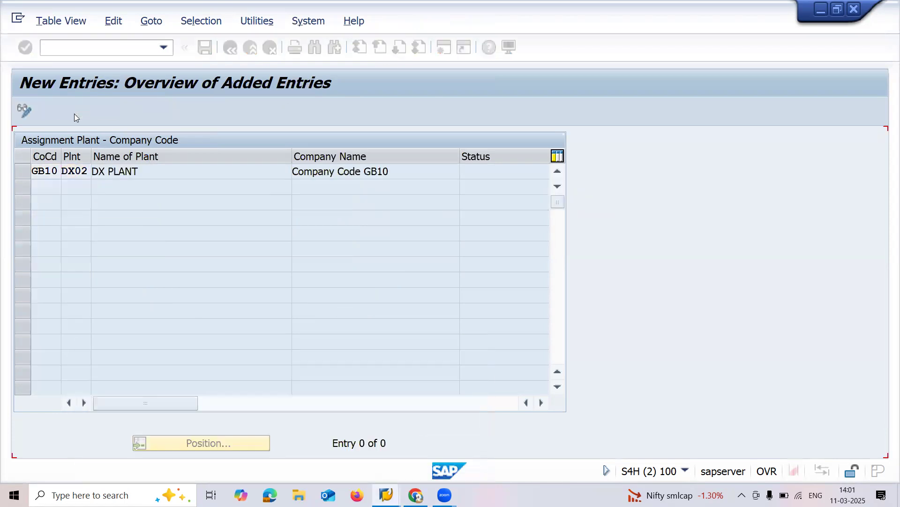
# Step: Save the GB10–DX02 assignment under the customizing request and return to the IMG tree
pyautogui.hotkey('ctrl', 's')
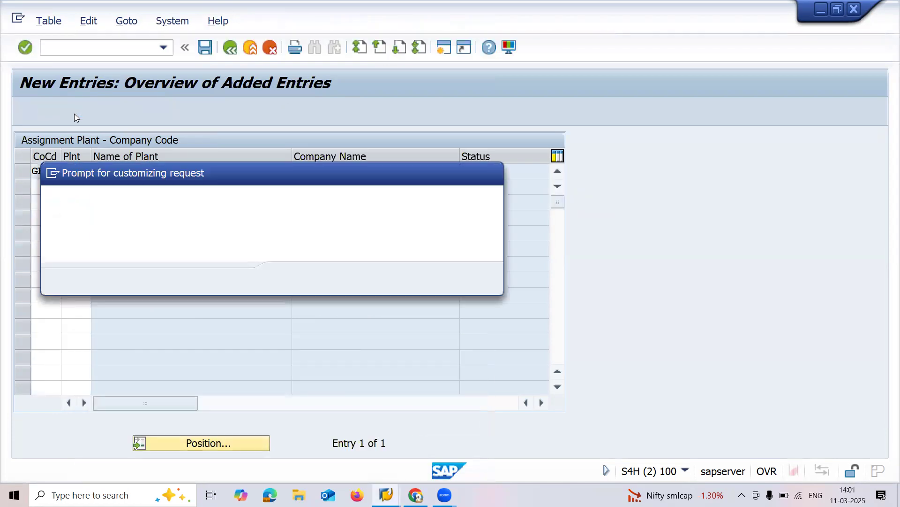
pyautogui.press('Return')
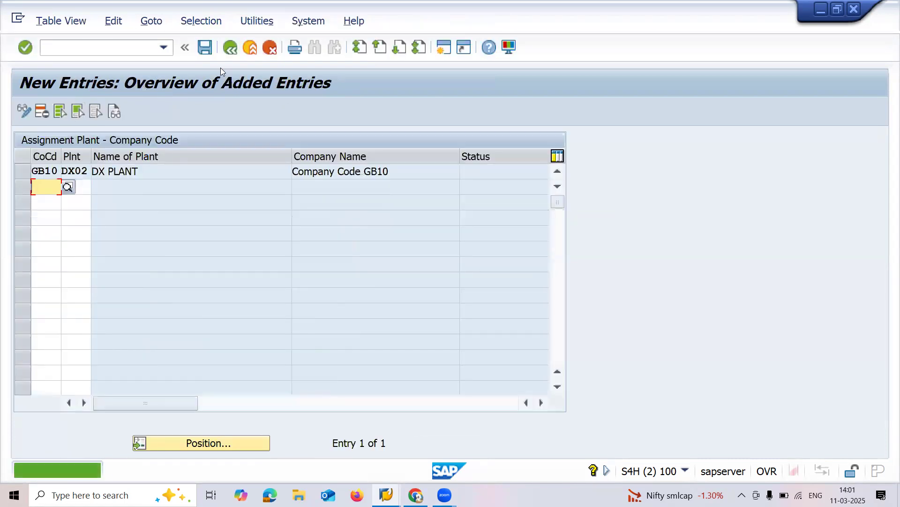
pyautogui.press('F3')
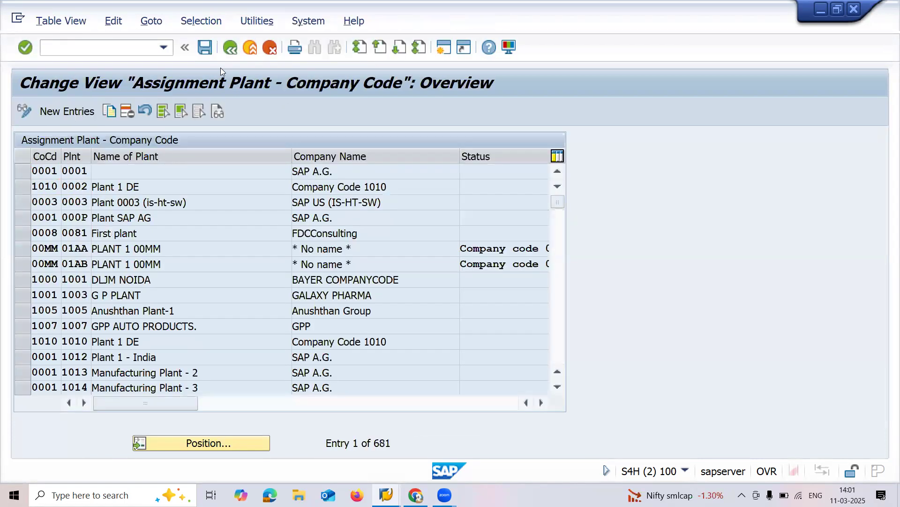
pyautogui.press('F3')
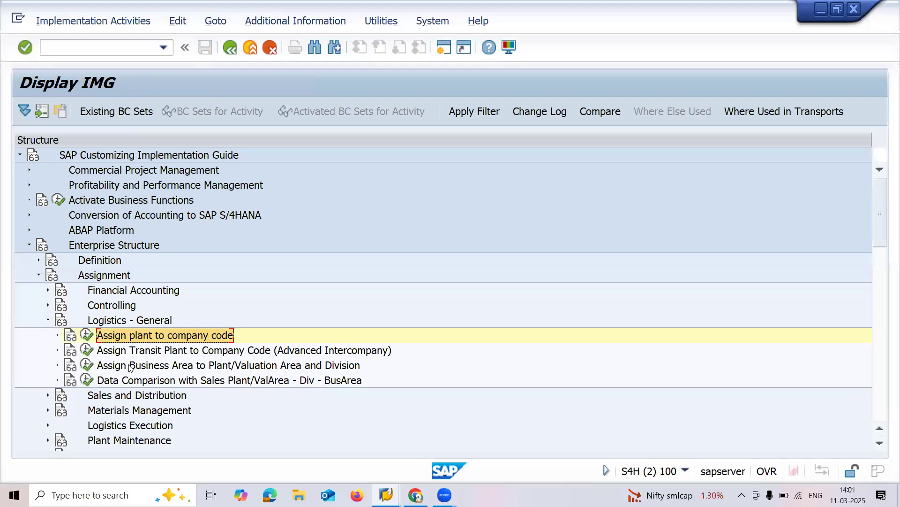
# Step: Exit to SAP Easy Access and jot OMX3, OMX2, OMX1 in Notepad, then return to SAP
pyautogui.press('F3')
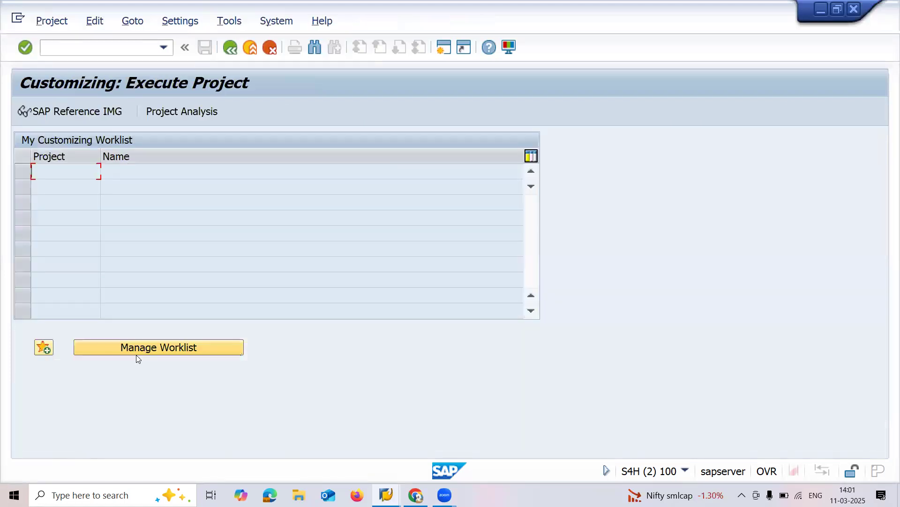
pyautogui.press('F3')
pyautogui.press('super+r')
pyautogui.press('Return')
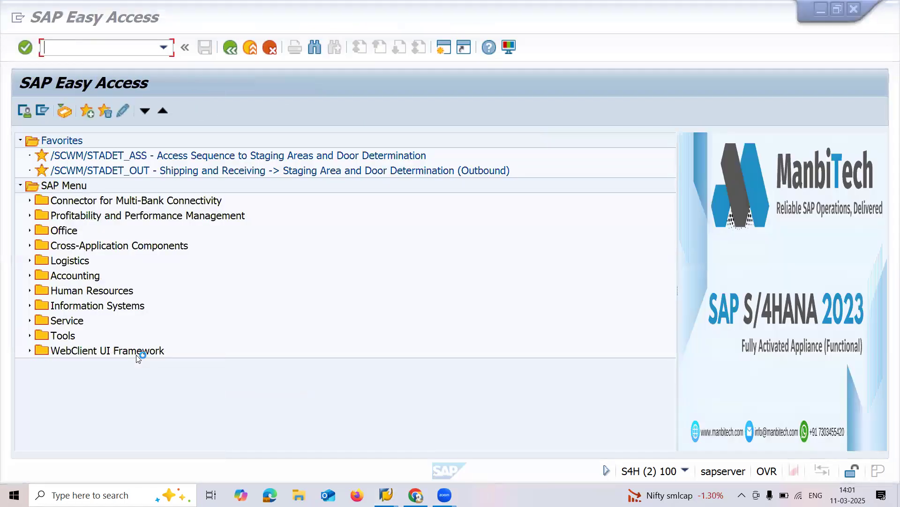
pyautogui.write('OMX1')
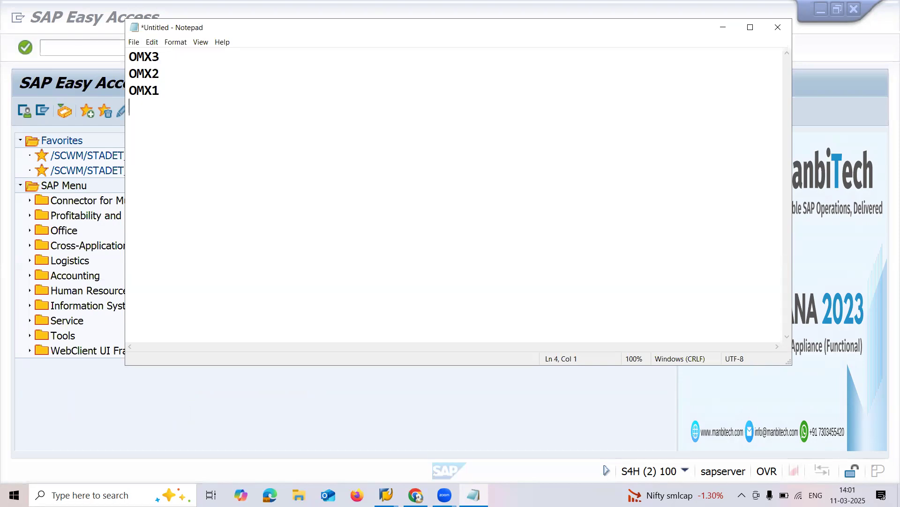
pyautogui.hotkey('alt', 'Tab')
# Step: In OMX2, add material ledger type DX02 with description MATERIAL LED
pyautogui.click(127, 49)
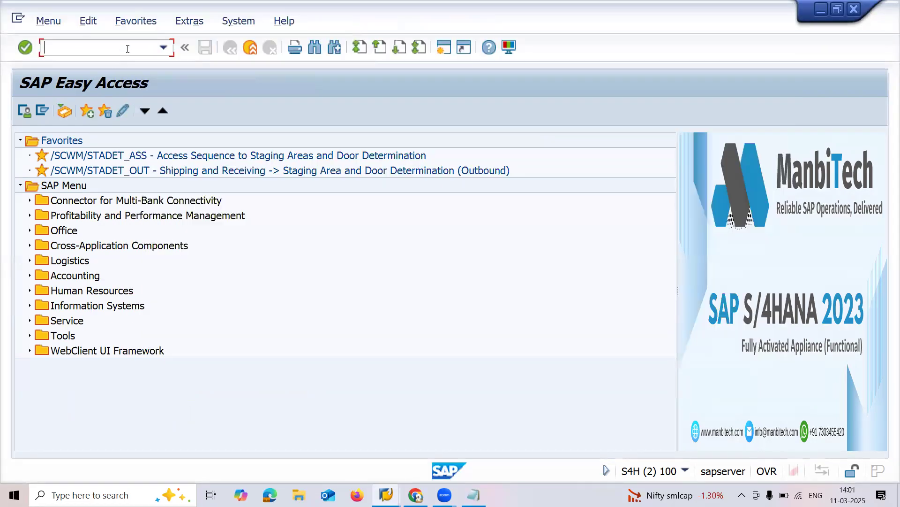
pyautogui.press('Return')
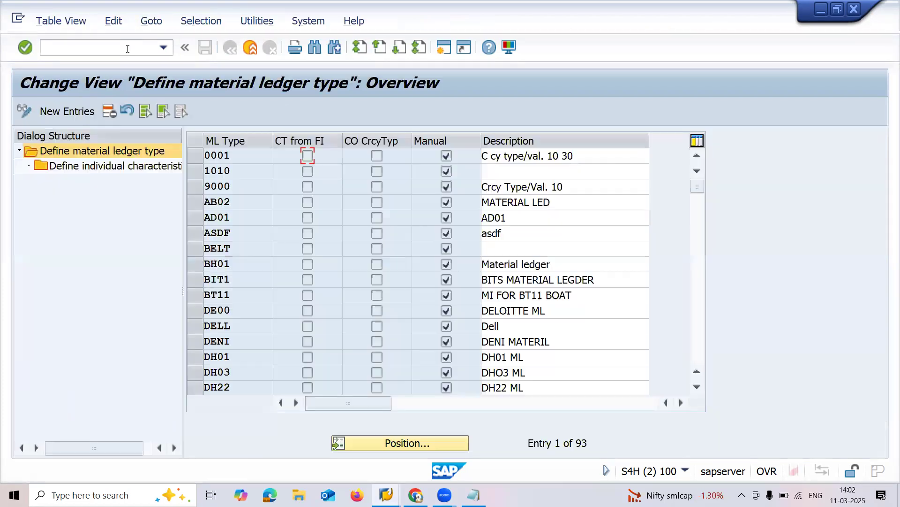
pyautogui.click(58, 117)
pyautogui.write('DX02')
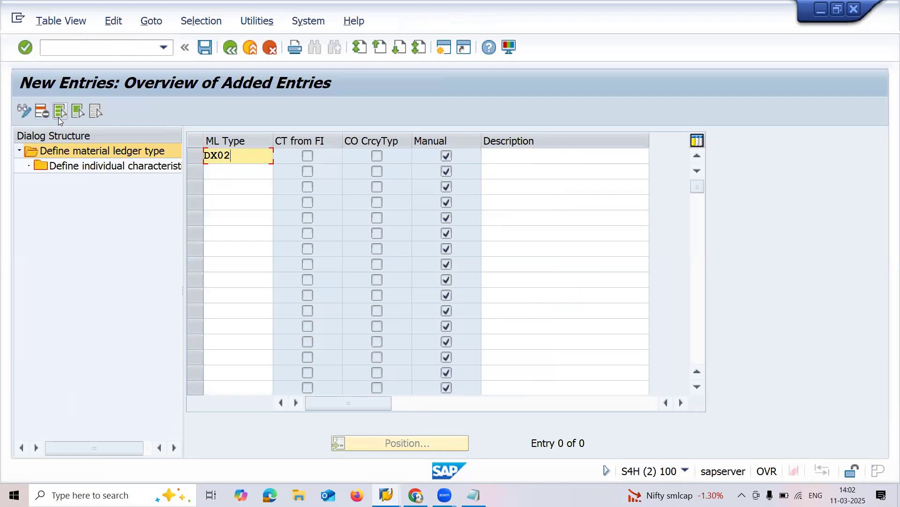
pyautogui.press('Tab')
pyautogui.press('Tab')
pyautogui.press('Tab')
pyautogui.press('Down')
pyautogui.press('Down')
pyautogui.press('Return')
pyautogui.press('Return')
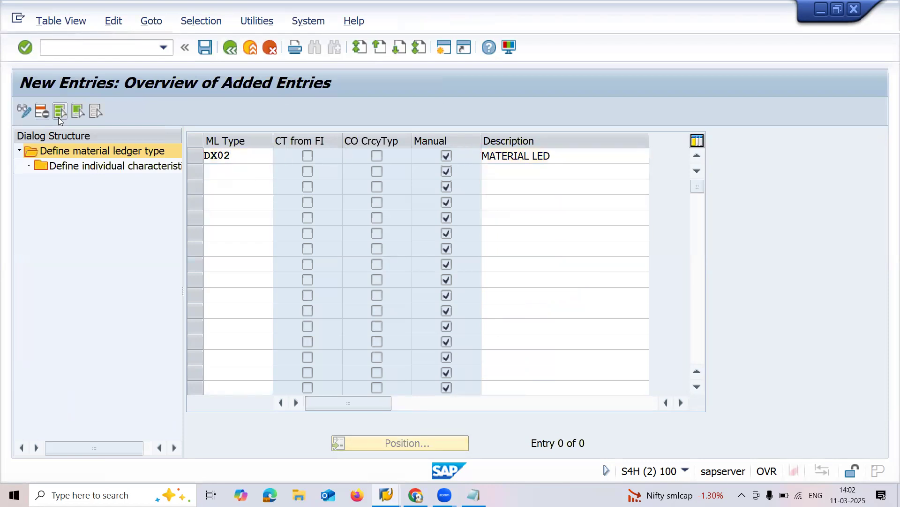
# Step: Select ledger type DX02 and view its currency characteristics showing currency type 10
pyautogui.click(196, 162)
pyautogui.doubleClick(138, 165)
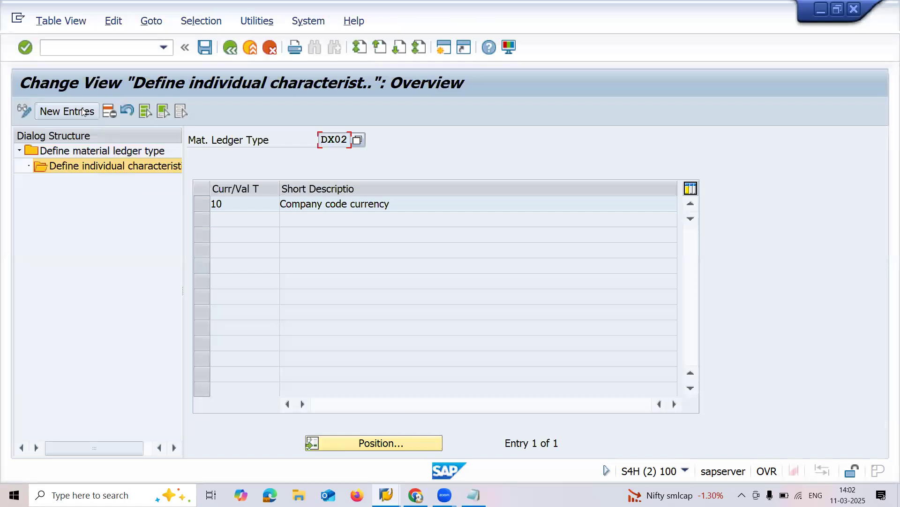
# Step: Add group currency type 30 to ledger type DX02 and save it under the customizing request
pyautogui.click(83, 111)
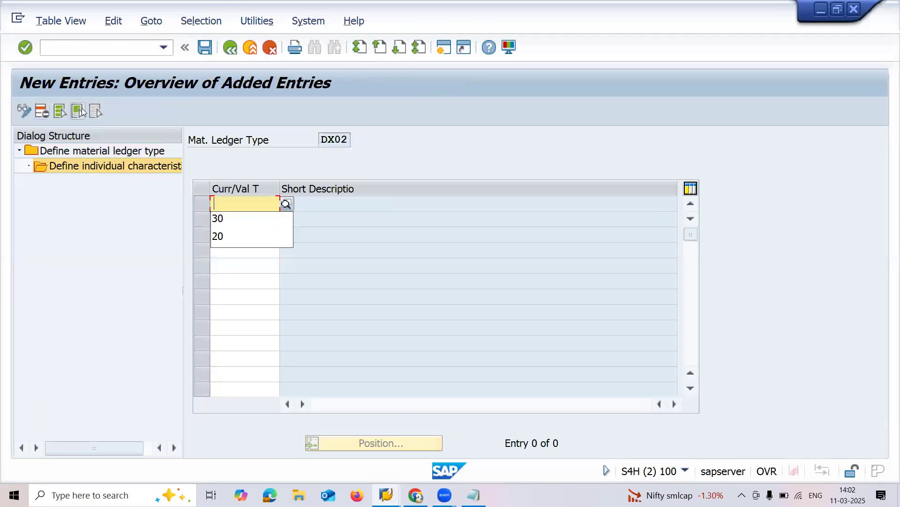
pyautogui.press('Down')
pyautogui.press('Return')
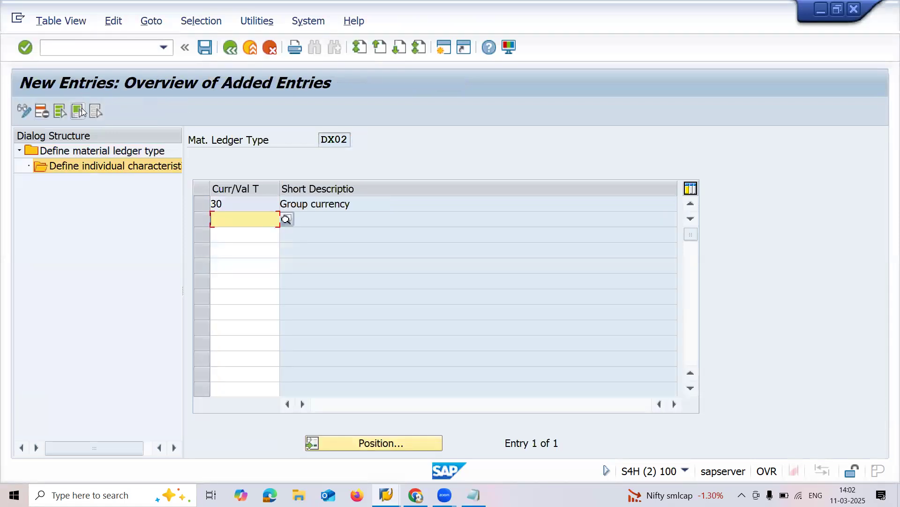
pyautogui.hotkey('ctrl', 's')
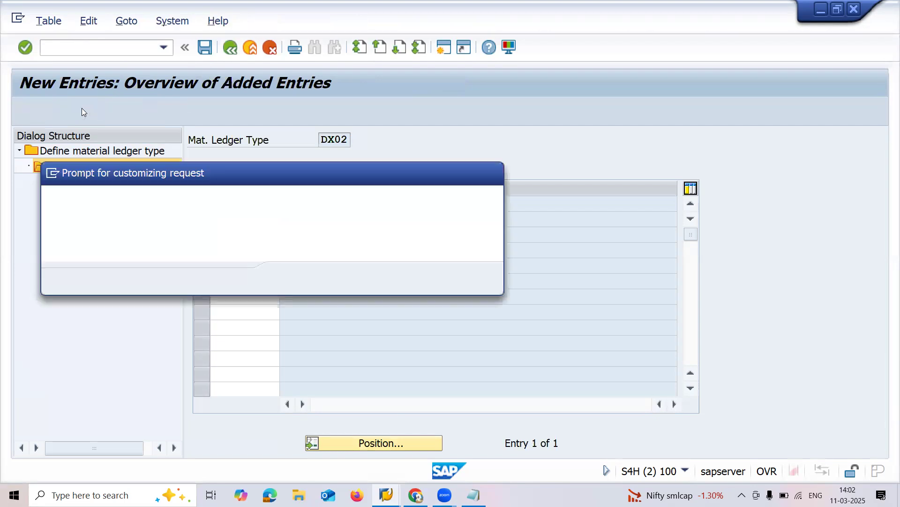
pyautogui.press('Return')
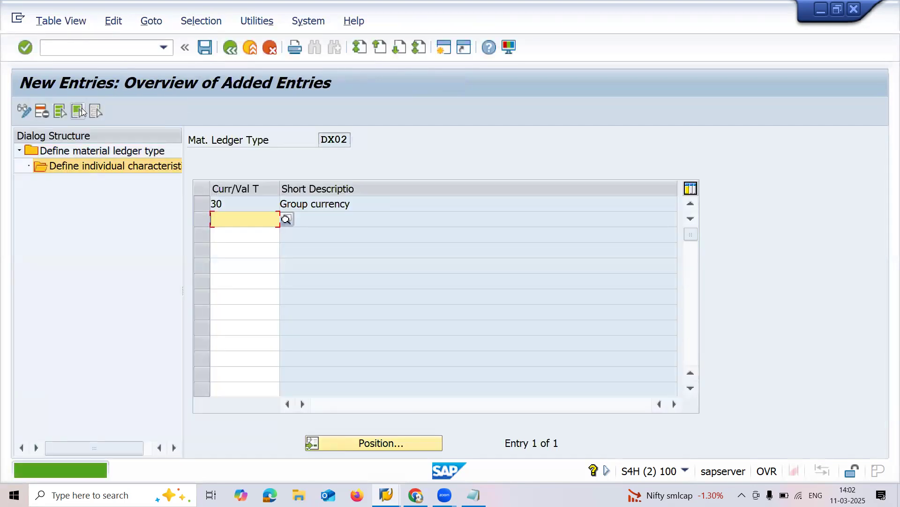
# Step: Back out of the ledger type screens to the SAP Easy Access menu
pyautogui.click(81, 112)
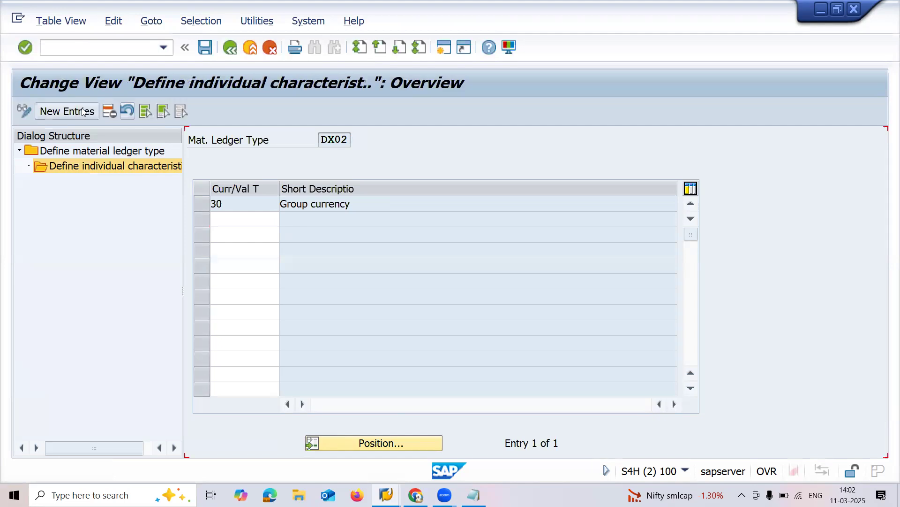
pyautogui.press('F3')
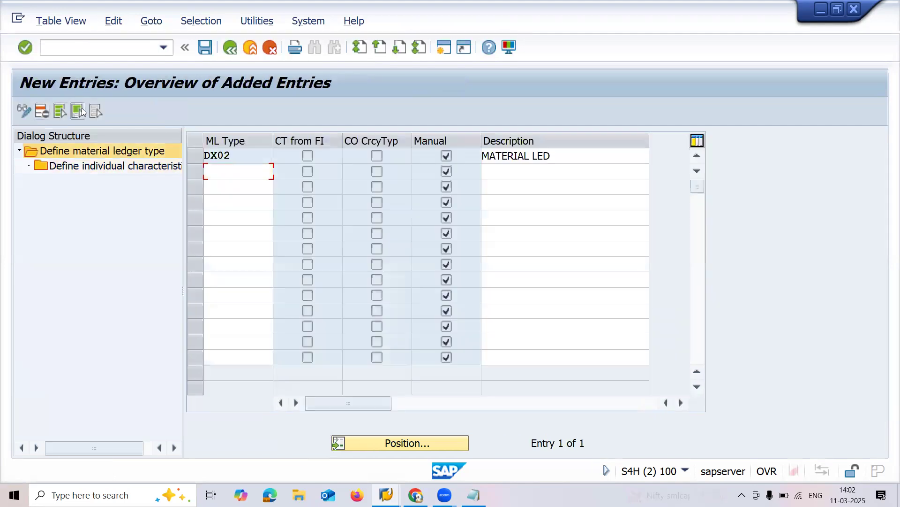
pyautogui.press('F3')
pyautogui.press('F3')
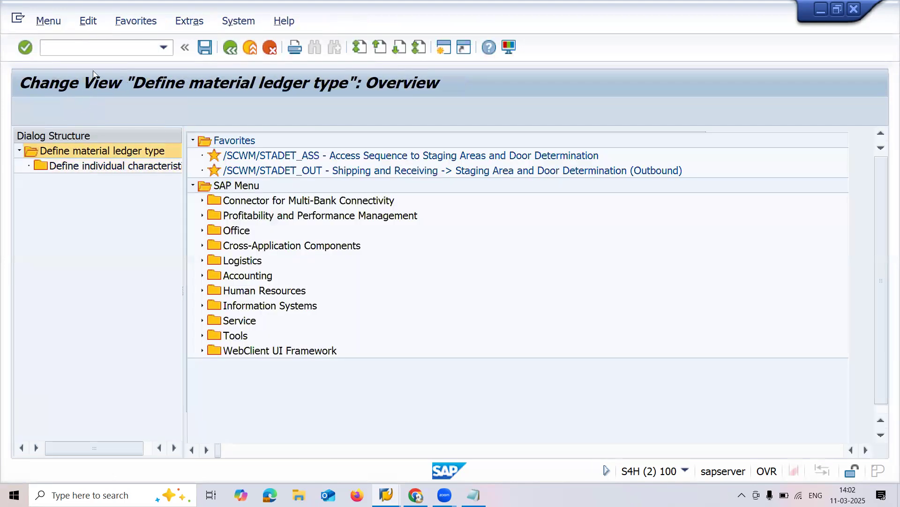
pyautogui.write('OMX3')
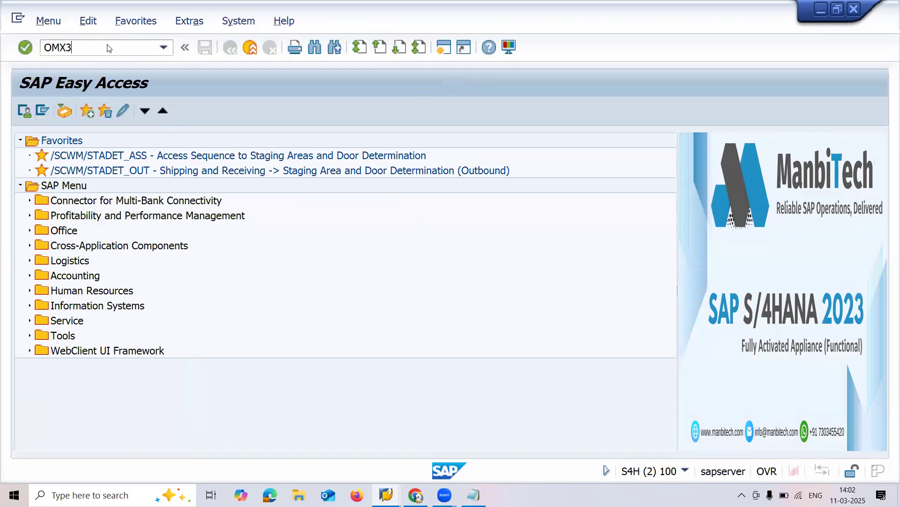
# Step: In OMX3, add a new entry assigning material ledger type DX02 to valuation area DX02
pyautogui.press('Return')
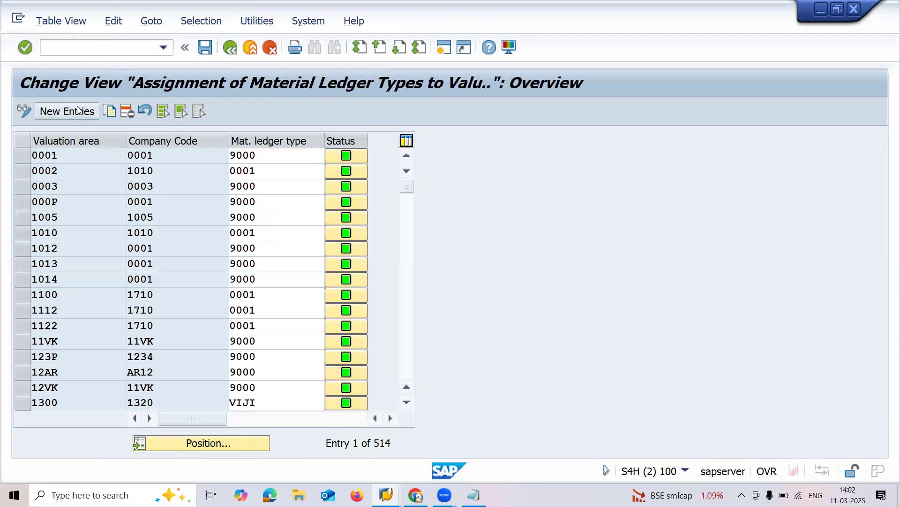
pyautogui.click(77, 110)
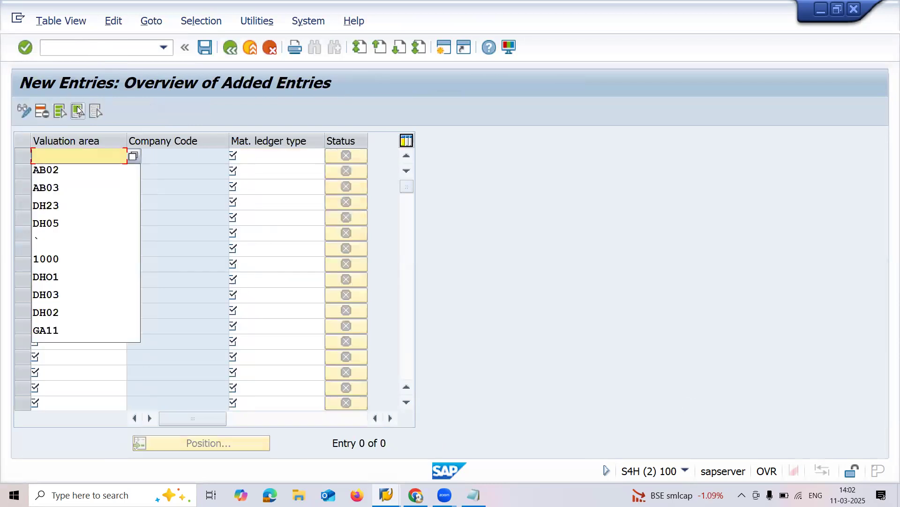
pyautogui.write('DX02')
pyautogui.press('Tab')
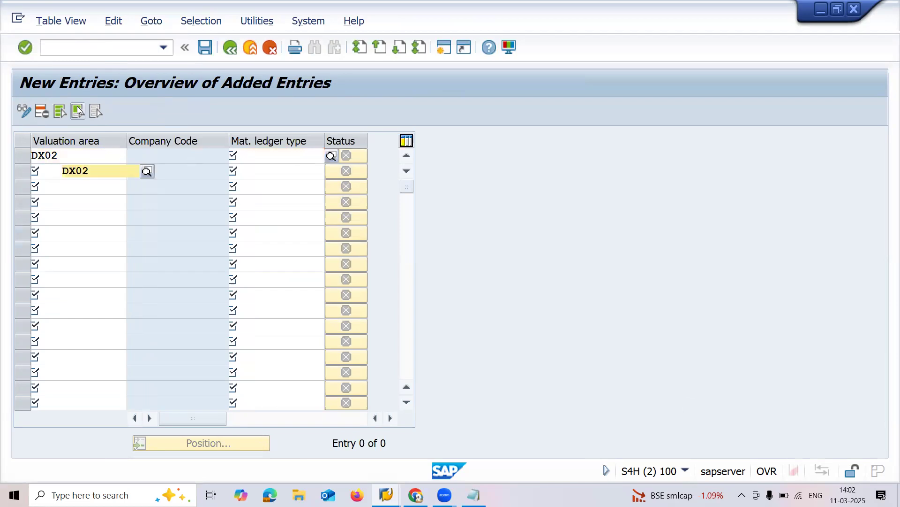
pyautogui.write('DX02')
pyautogui.press('Return')
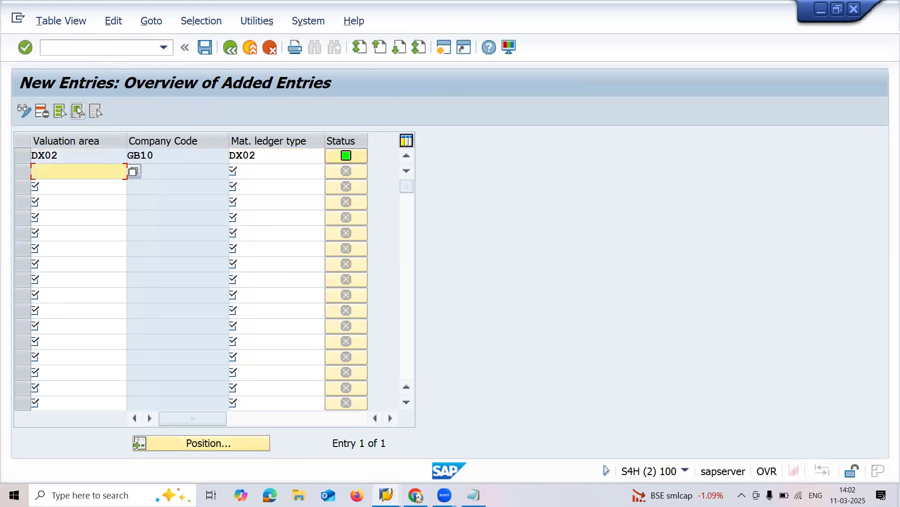
# Step: Save the valuation area assignment under the customizing request and exit to Easy Access
pyautogui.click(207, 47)
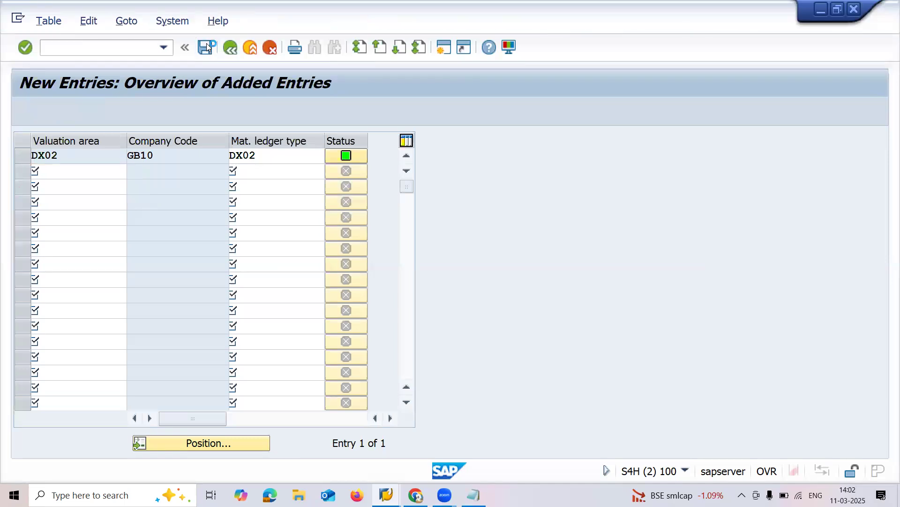
pyautogui.click(290, 279)
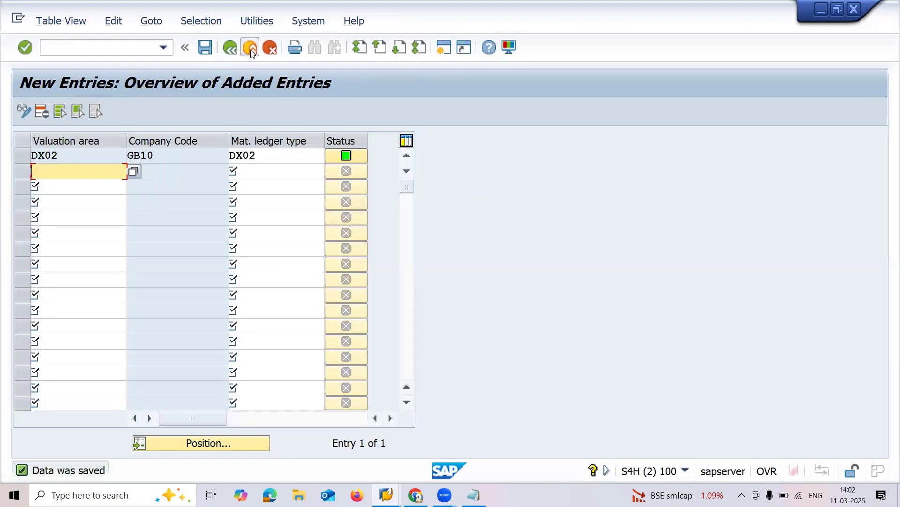
pyautogui.click(250, 48)
pyautogui.click(130, 53)
pyautogui.write('OMX1')
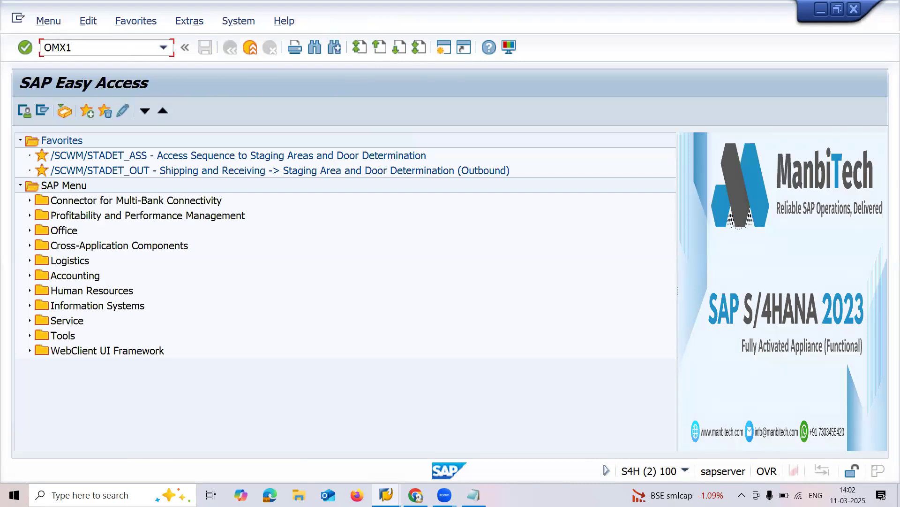
# Step: Locate valuation area DX02 in the OMX1 material ledger activation table
pyautogui.press('Return')
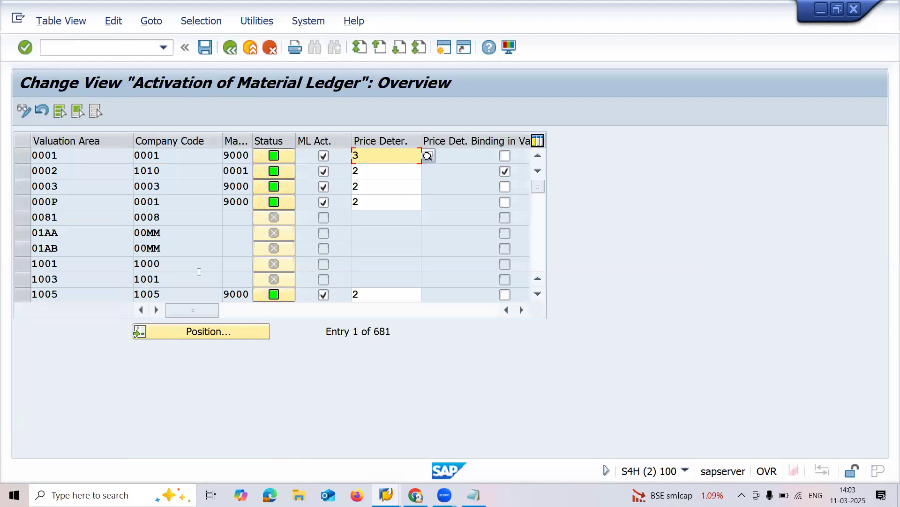
pyautogui.click(195, 334)
pyautogui.write('DX0')
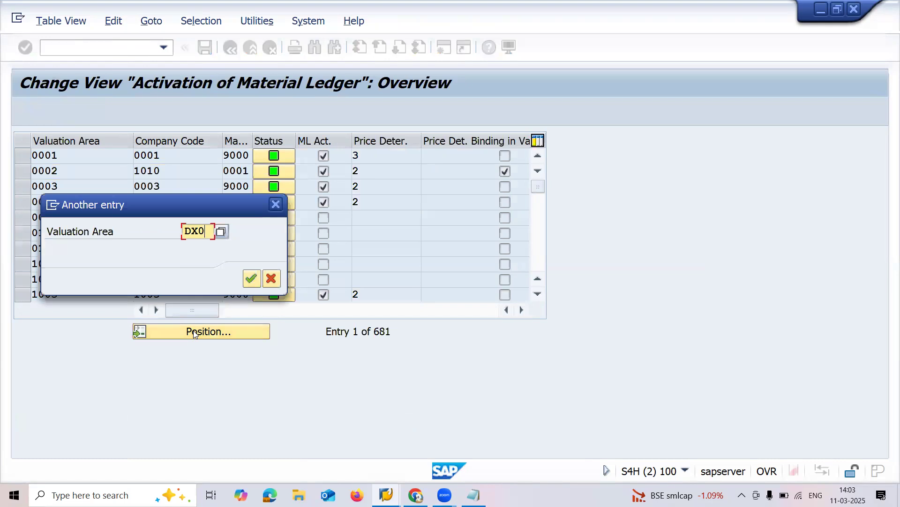
pyautogui.write('2')
pyautogui.press('Return')
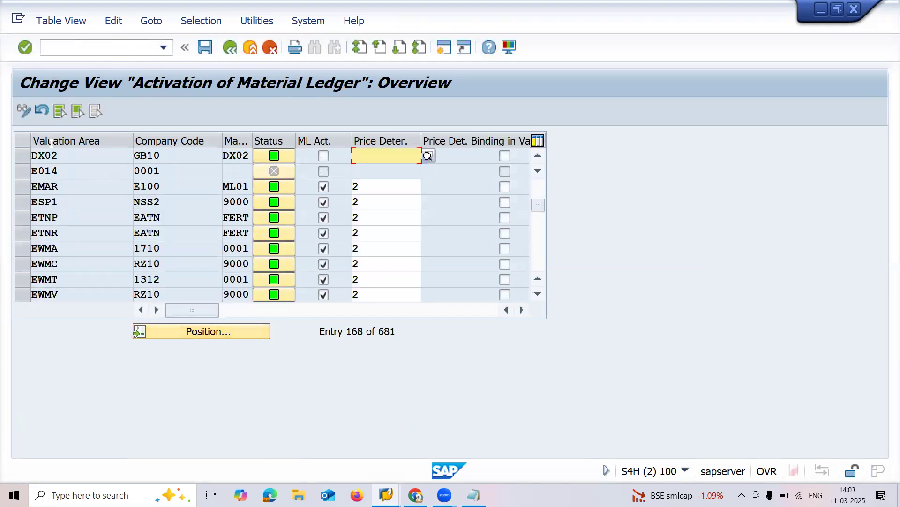
pyautogui.click(63, 154)
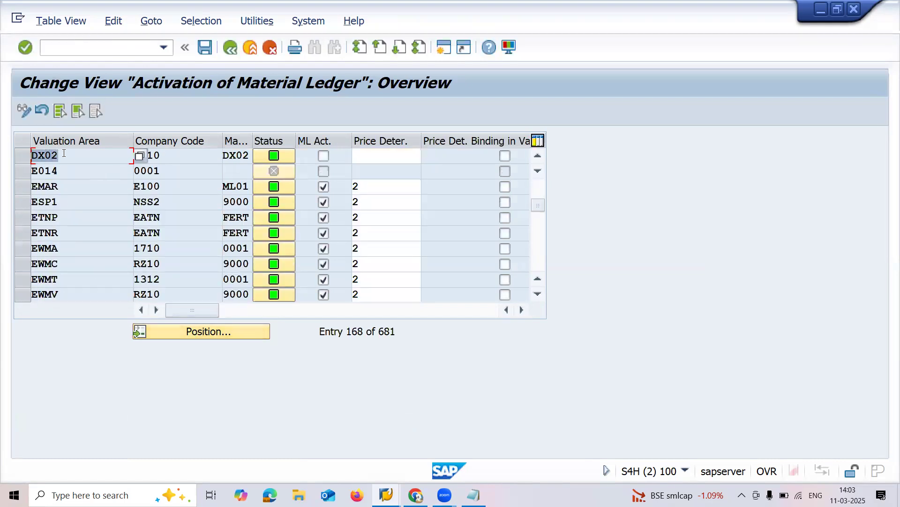
# Step: Activate the material ledger for DX02 with transaction-based price determination 2
pyautogui.click(321, 158)
pyautogui.click(378, 155)
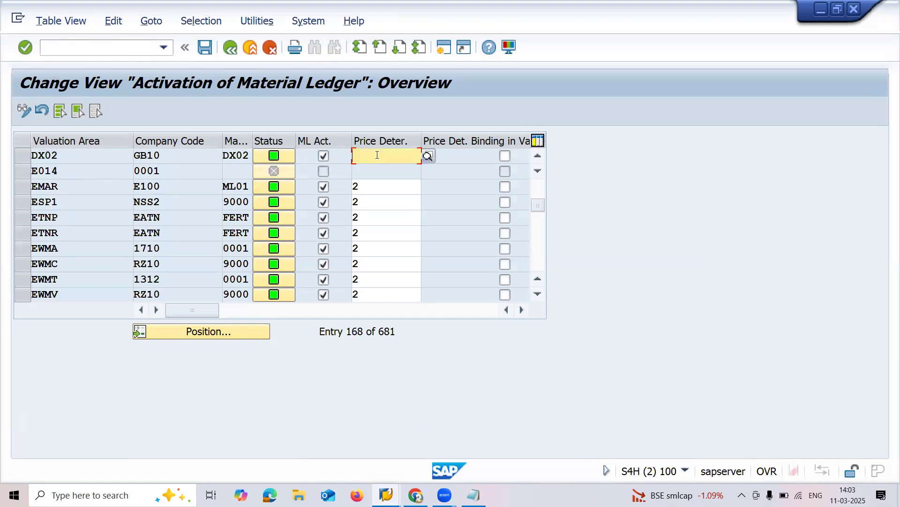
pyautogui.click(427, 157)
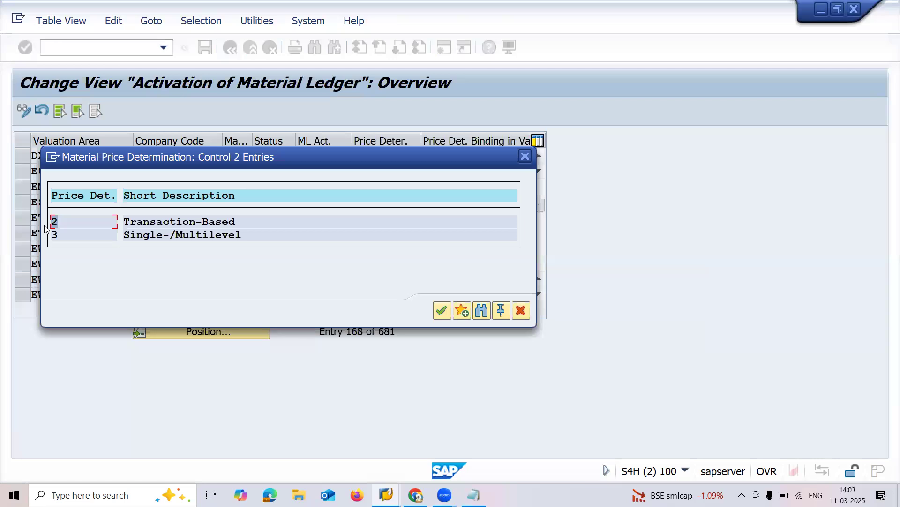
pyautogui.doubleClick(57, 222)
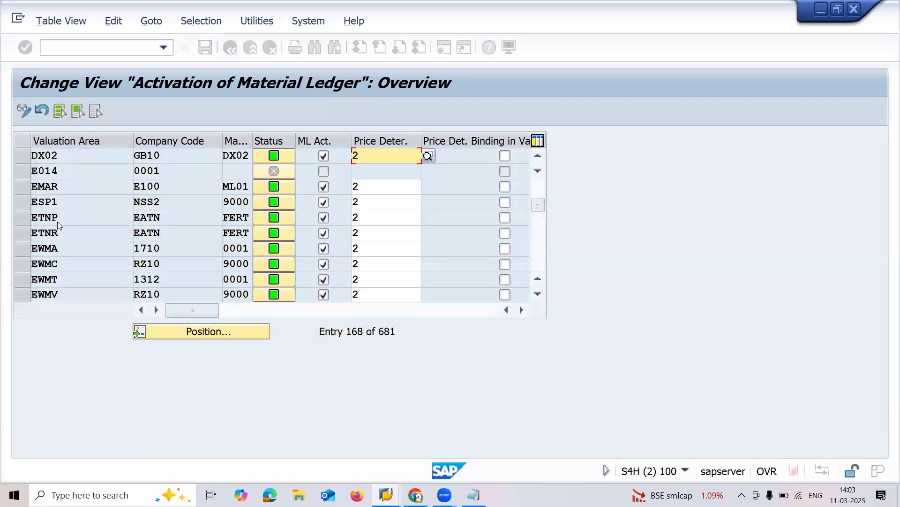
# Step: Save the activation, confirming the data conversion notice and customizing request
pyautogui.click(209, 48)
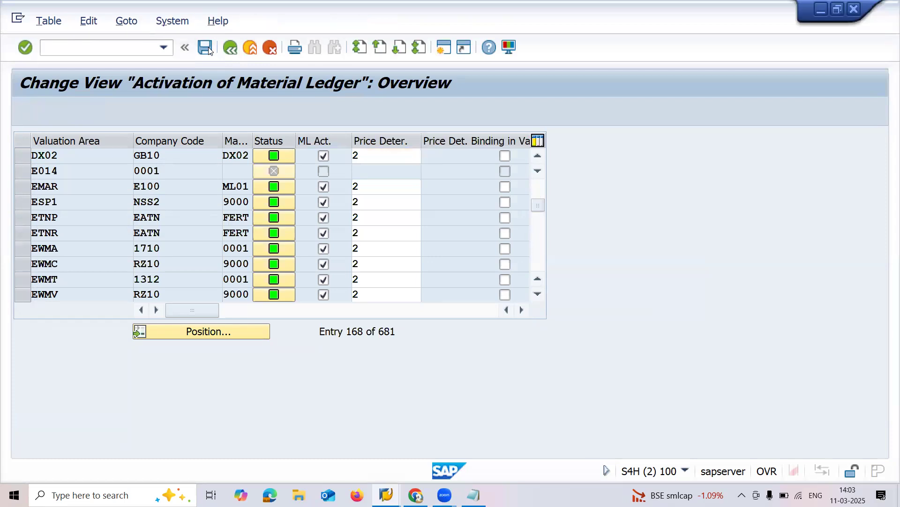
pyautogui.press('Return')
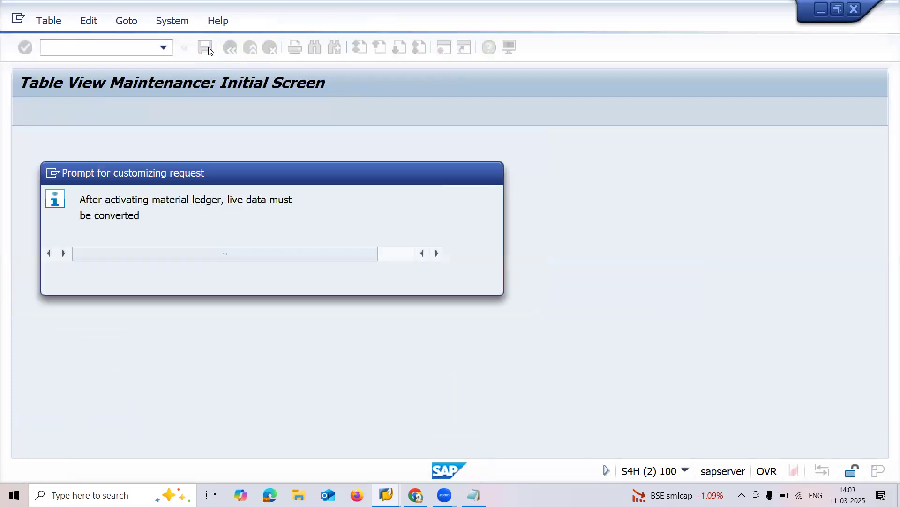
pyautogui.press('Return')
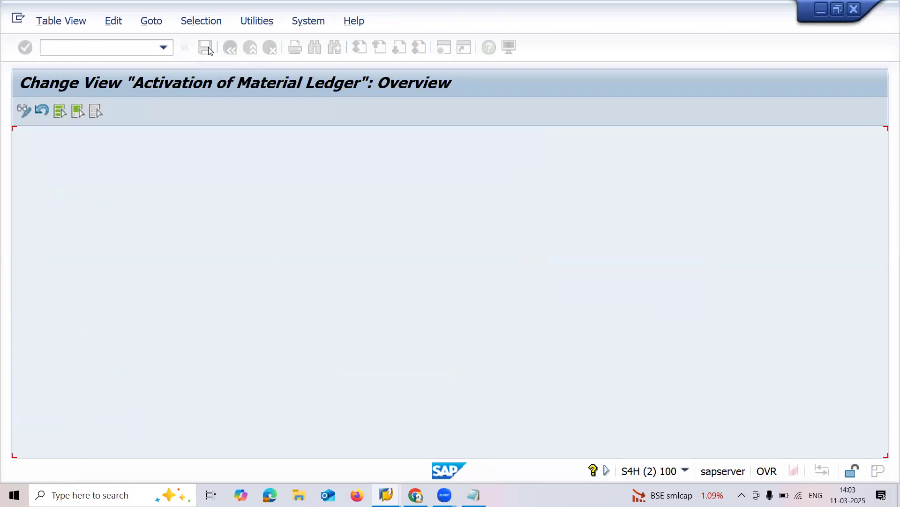
pyautogui.press('F3')
pyautogui.write('CKMSTART')
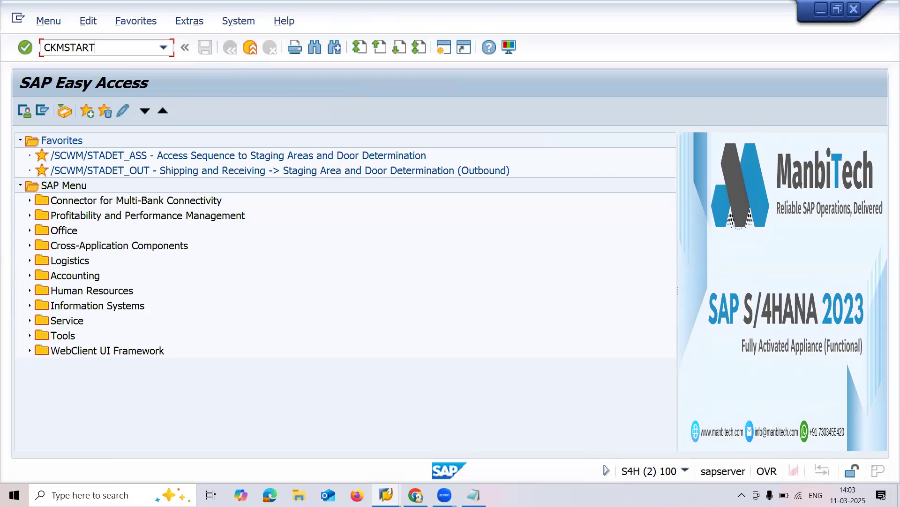
# Step: Execute CKMSTART for plant DX02 as a live foreground run without background processing or test run
pyautogui.press('Return')
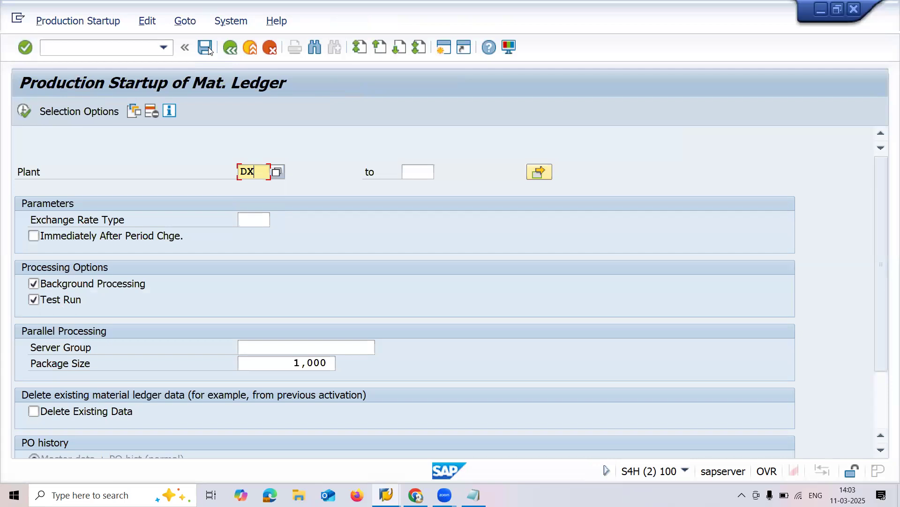
pyautogui.write('02')
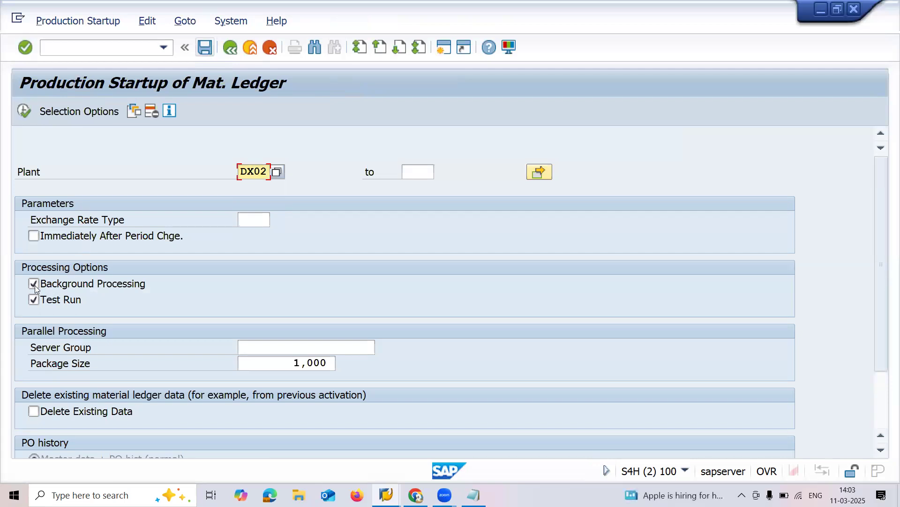
pyautogui.click(34, 285)
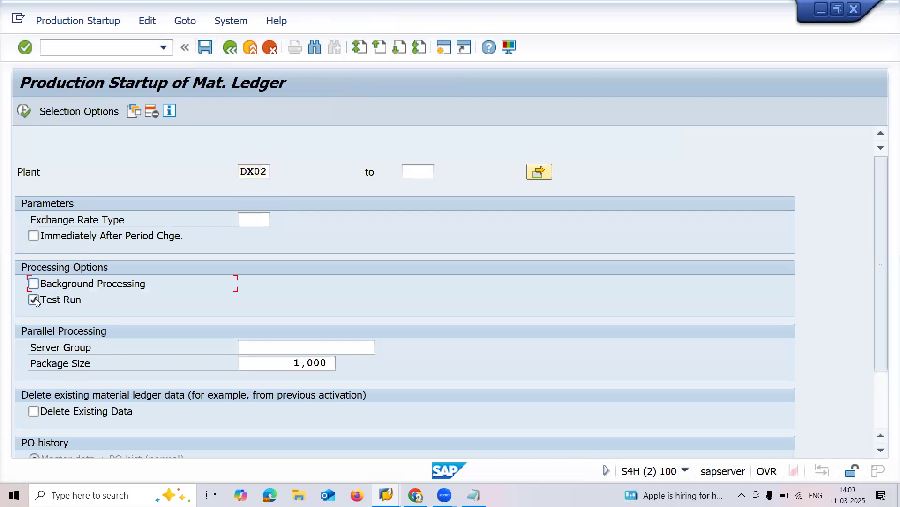
pyautogui.click(34, 299)
pyautogui.click(25, 111)
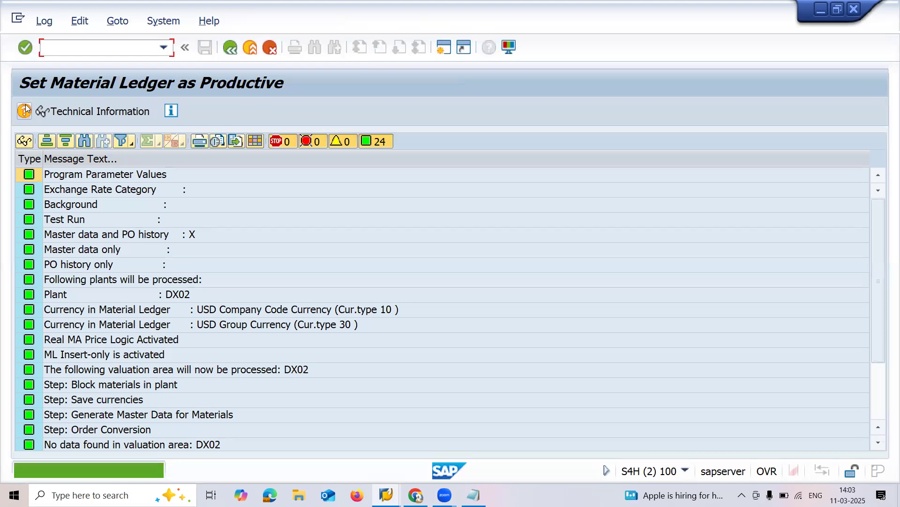
# Step: Exit the startup message log and list back out of Production Startup
pyautogui.click(250, 47)
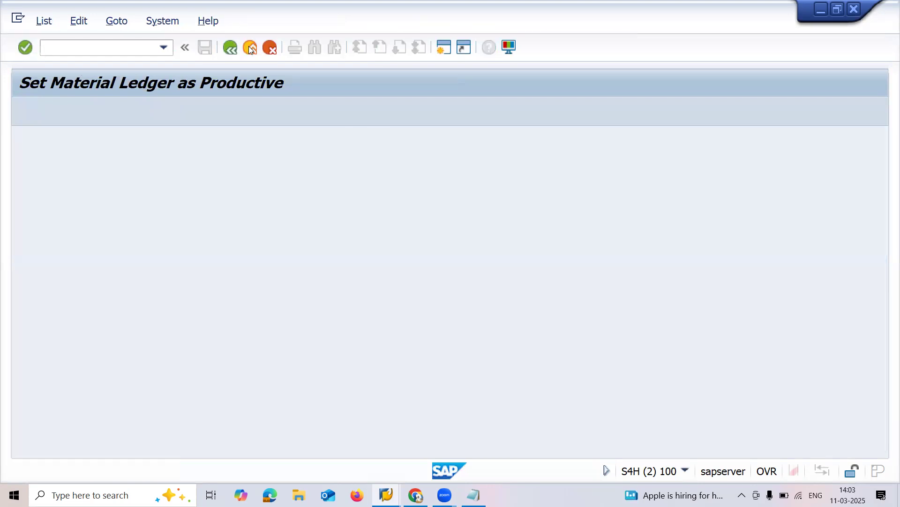
pyautogui.click(250, 47)
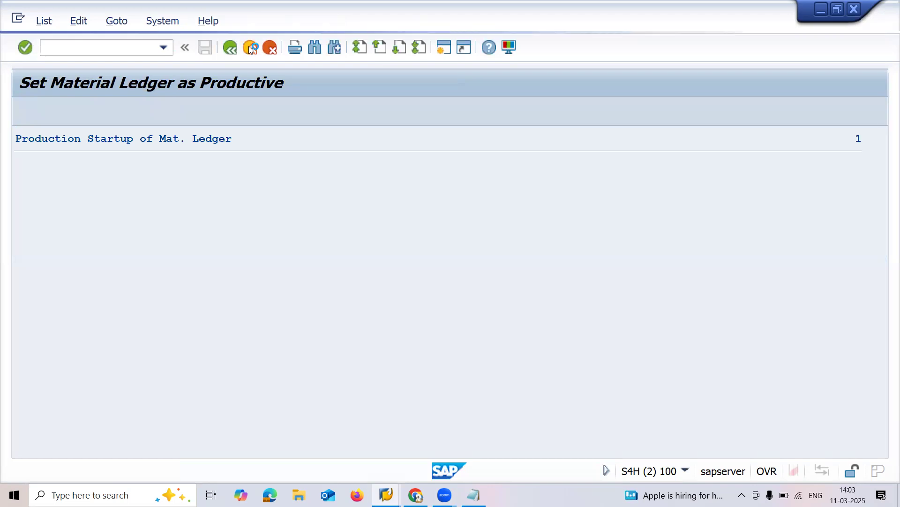
pyautogui.click(249, 47)
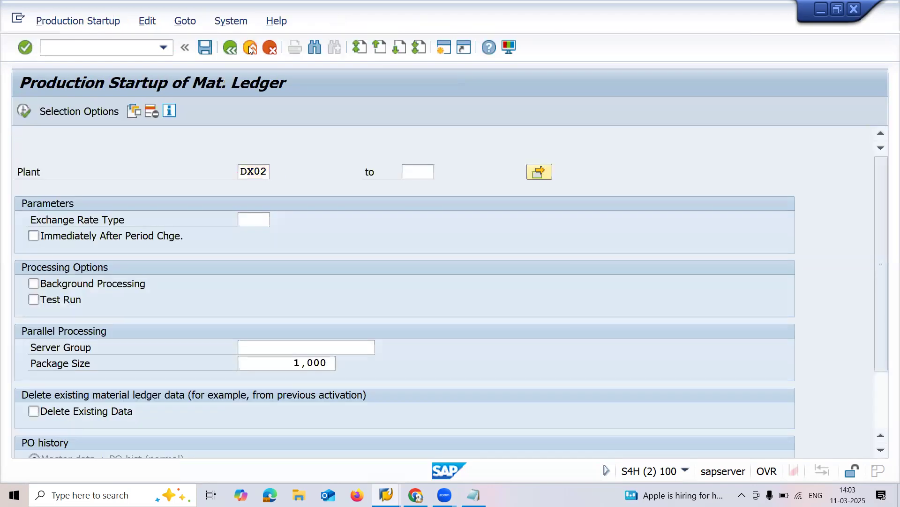